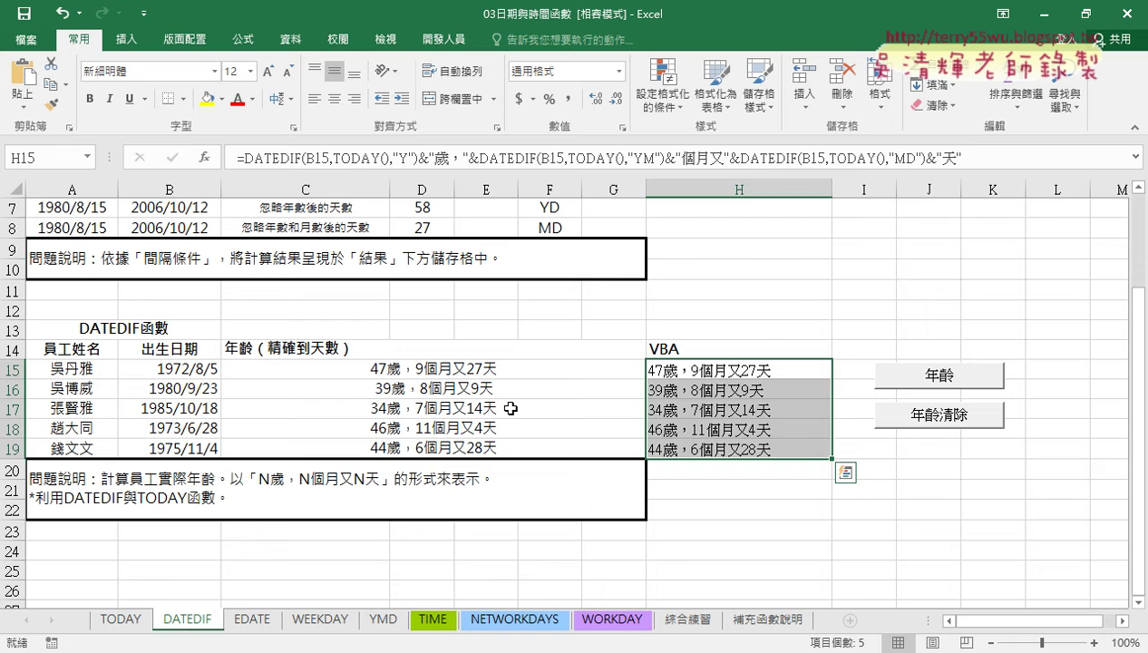
- Walk through C15's DATEDIF age formula, marking its years, months and days parts against the 47歲9個月又27天 result
{"action": "left_click", "coordinate": [487, 372]}
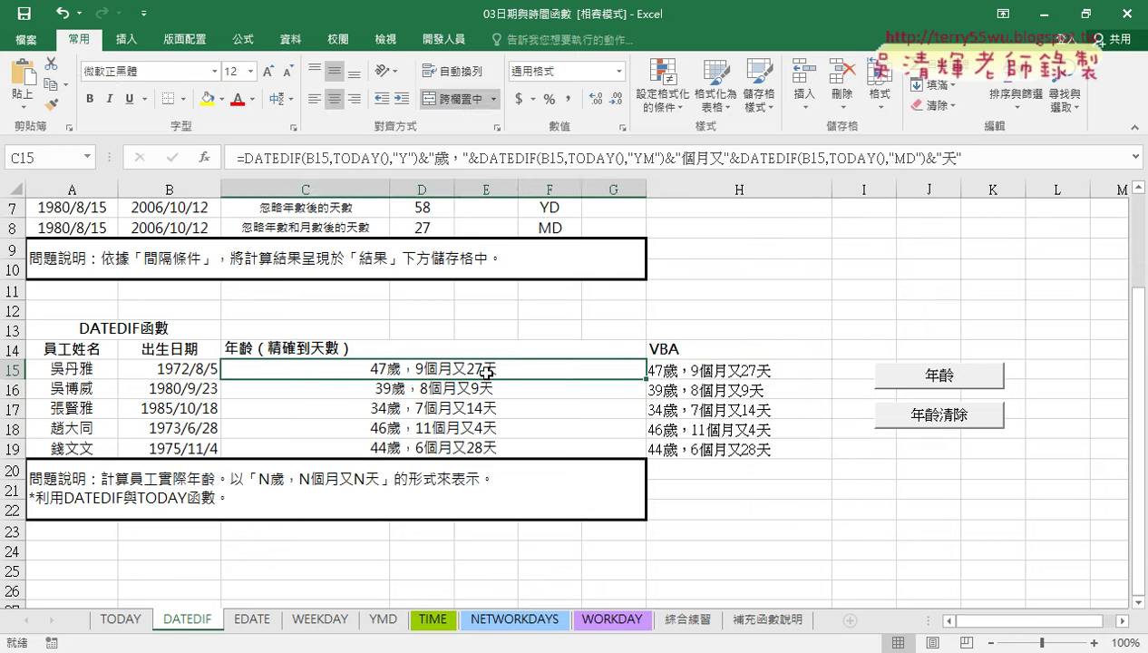
{"action": "left_click", "coordinate": [721, 372]}
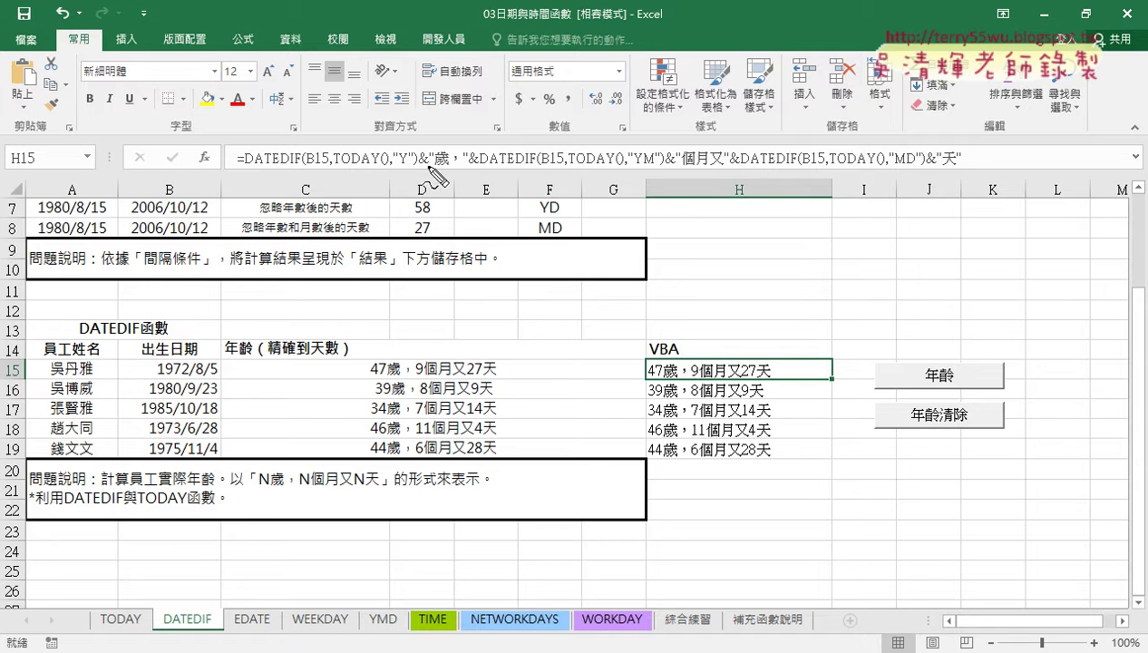
{"action": "left_click_drag", "start_coordinate": [417, 150], "coordinate": [419, 173]}
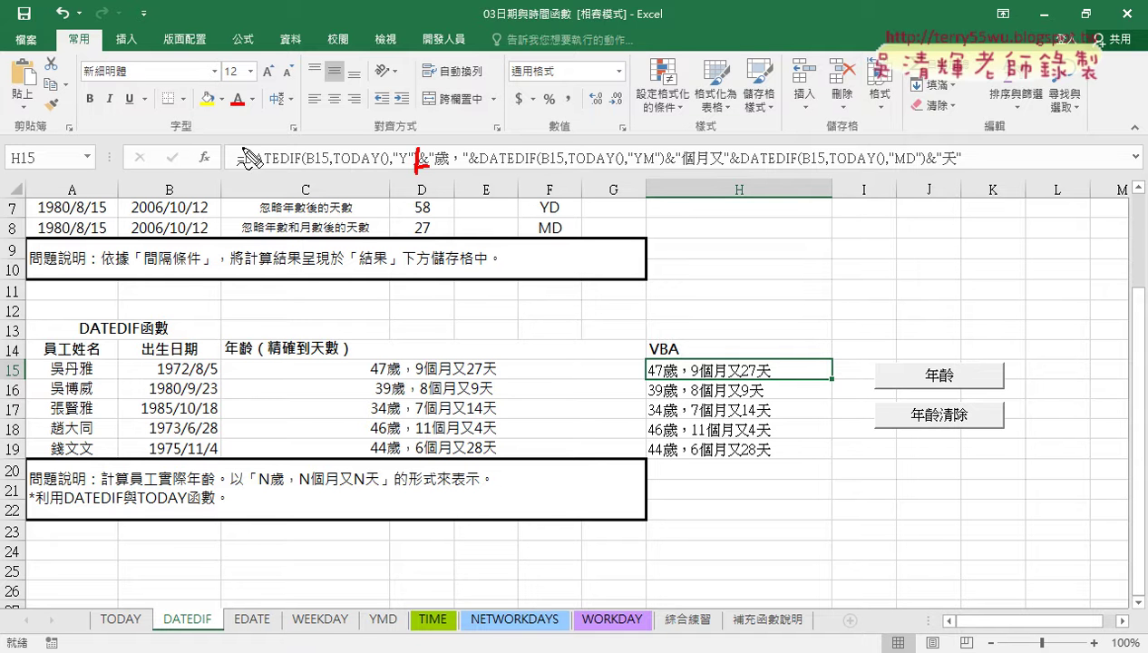
{"action": "mouse_move", "coordinate": [243, 148]}
{"action": "left_mouse_down"}
{"action": "mouse_move", "coordinate": [243, 173]}
{"action": "mouse_move", "coordinate": [372, 168]}
{"action": "left_mouse_up"}
{"action": "left_click_drag", "start_coordinate": [302, 90], "coordinate": [336, 138]}
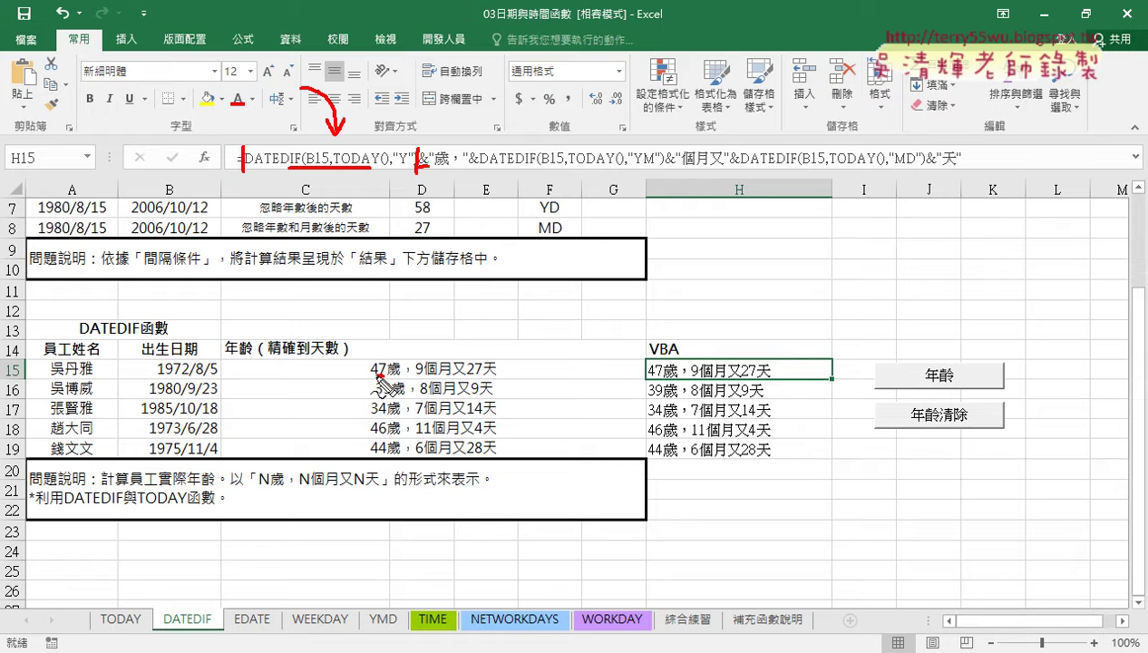
{"action": "mouse_move", "coordinate": [381, 374]}
{"action": "left_mouse_down"}
{"action": "mouse_move", "coordinate": [370, 374]}
{"action": "mouse_move", "coordinate": [382, 354]}
{"action": "mouse_move", "coordinate": [414, 355]}
{"action": "mouse_move", "coordinate": [396, 376]}
{"action": "left_mouse_up"}
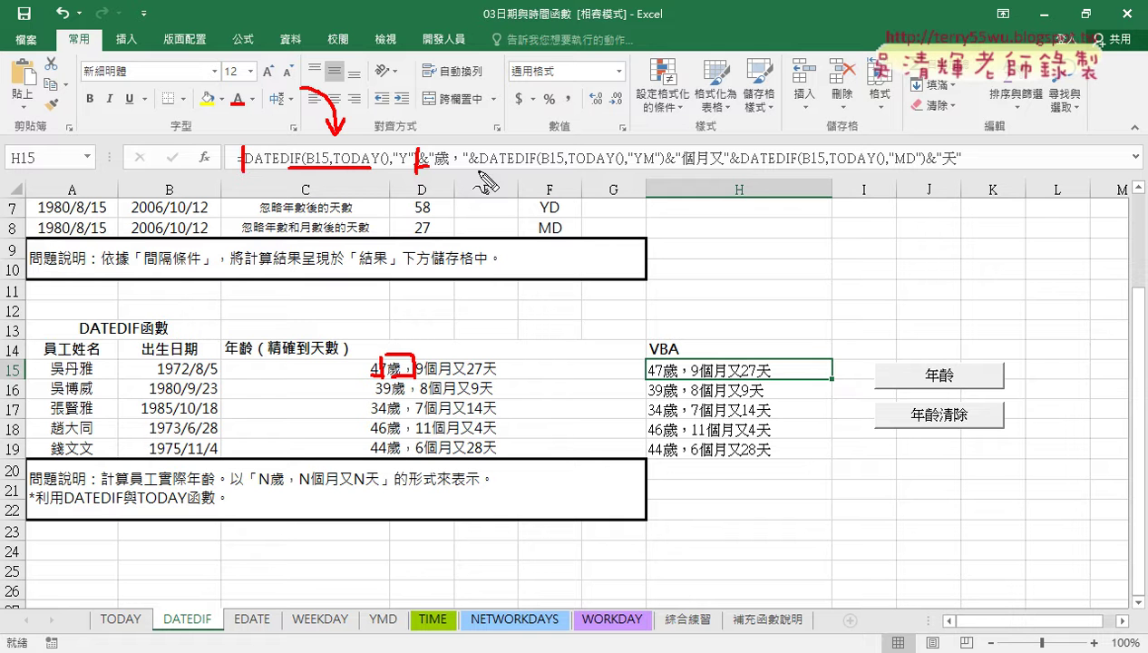
{"action": "left_click_drag", "start_coordinate": [465, 166], "coordinate": [481, 164]}
{"action": "left_click_drag", "start_coordinate": [668, 146], "coordinate": [667, 164]}
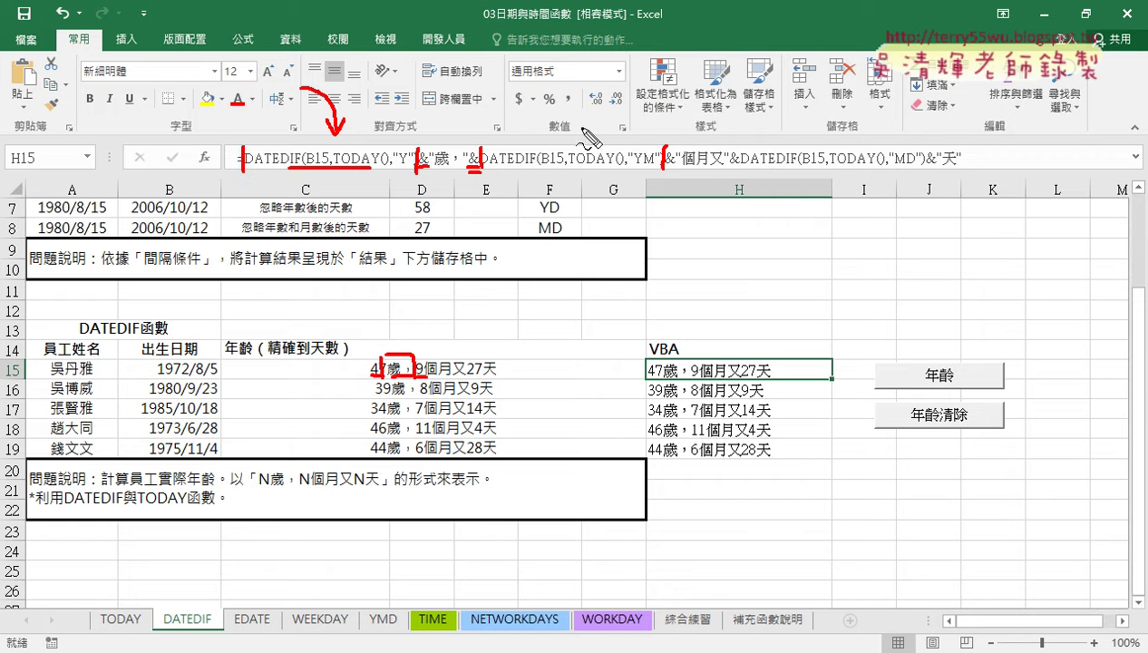
{"action": "left_click_drag", "start_coordinate": [574, 105], "coordinate": [558, 145]}
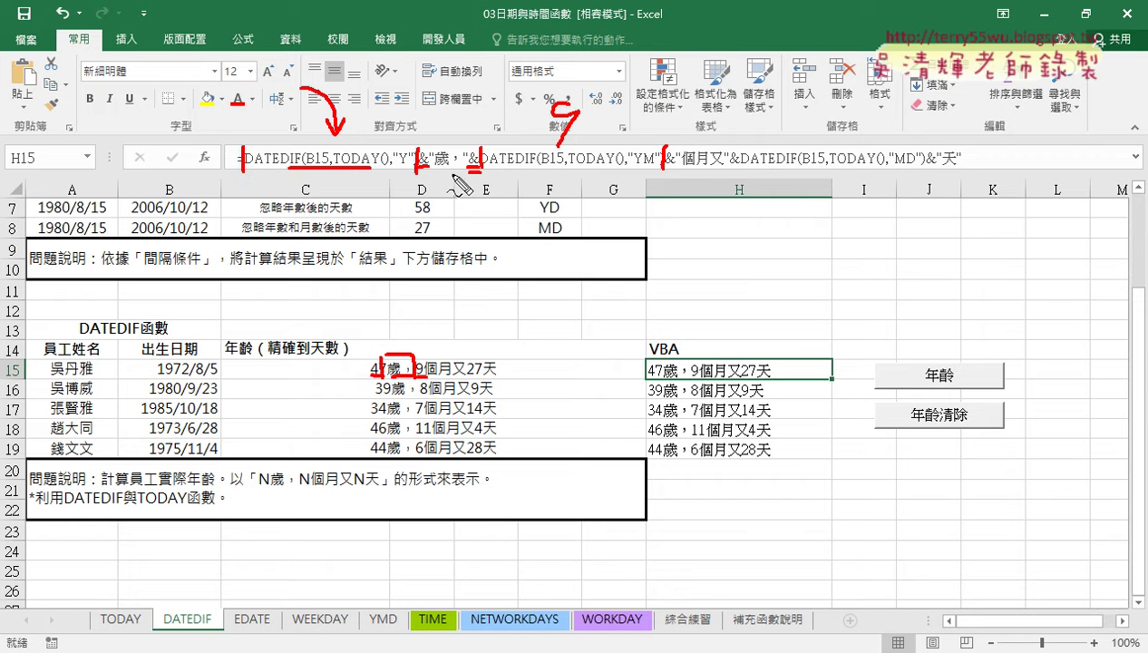
{"action": "left_click_drag", "start_coordinate": [682, 167], "coordinate": [725, 166]}
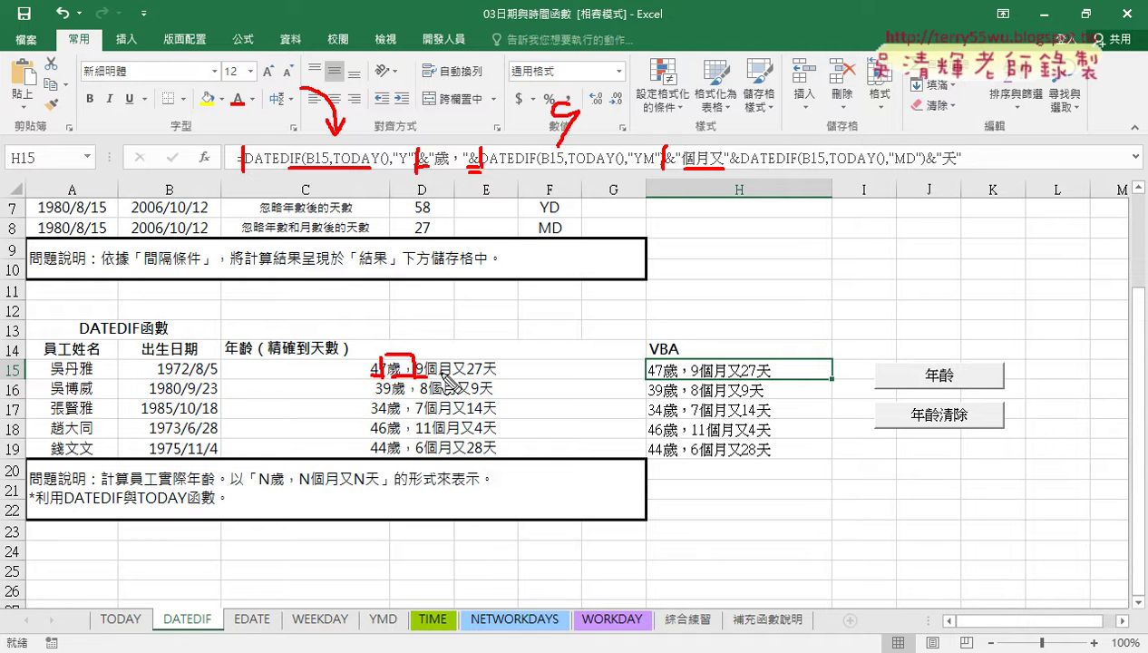
{"action": "mouse_move", "coordinate": [467, 357]}
{"action": "left_mouse_down"}
{"action": "mouse_move", "coordinate": [481, 376]}
{"action": "mouse_move", "coordinate": [483, 358]}
{"action": "mouse_move", "coordinate": [483, 376]}
{"action": "left_mouse_up"}
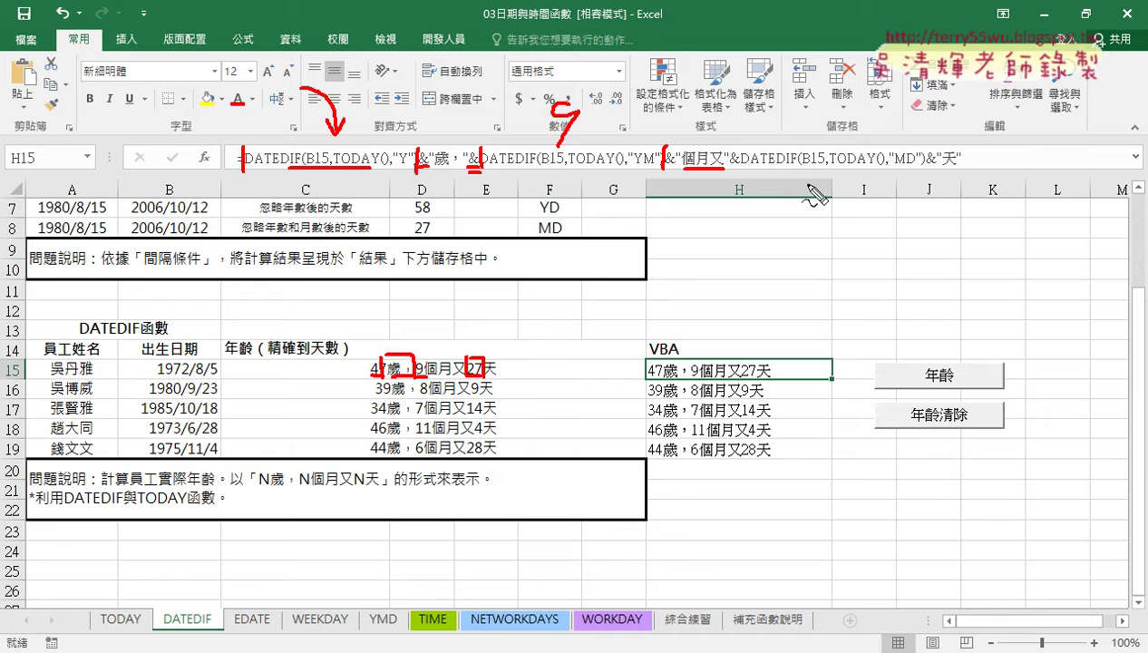
{"action": "left_click_drag", "start_coordinate": [739, 145], "coordinate": [740, 170]}
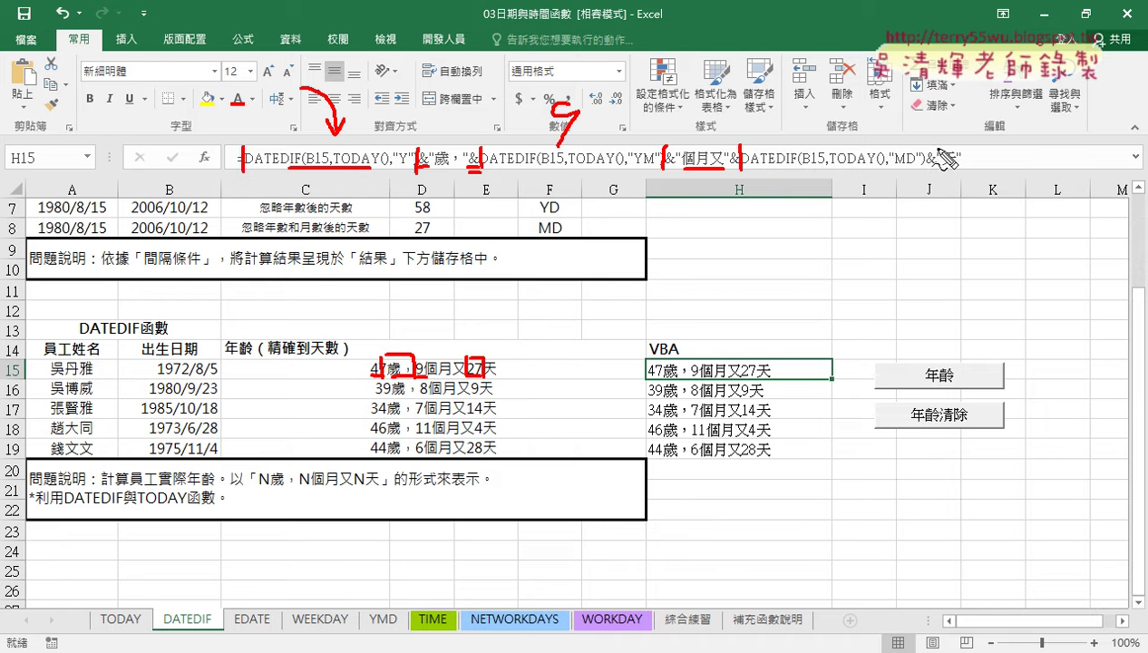
{"action": "left_click_drag", "start_coordinate": [925, 147], "coordinate": [925, 169]}
{"action": "left_click_drag", "start_coordinate": [488, 372], "coordinate": [499, 374]}
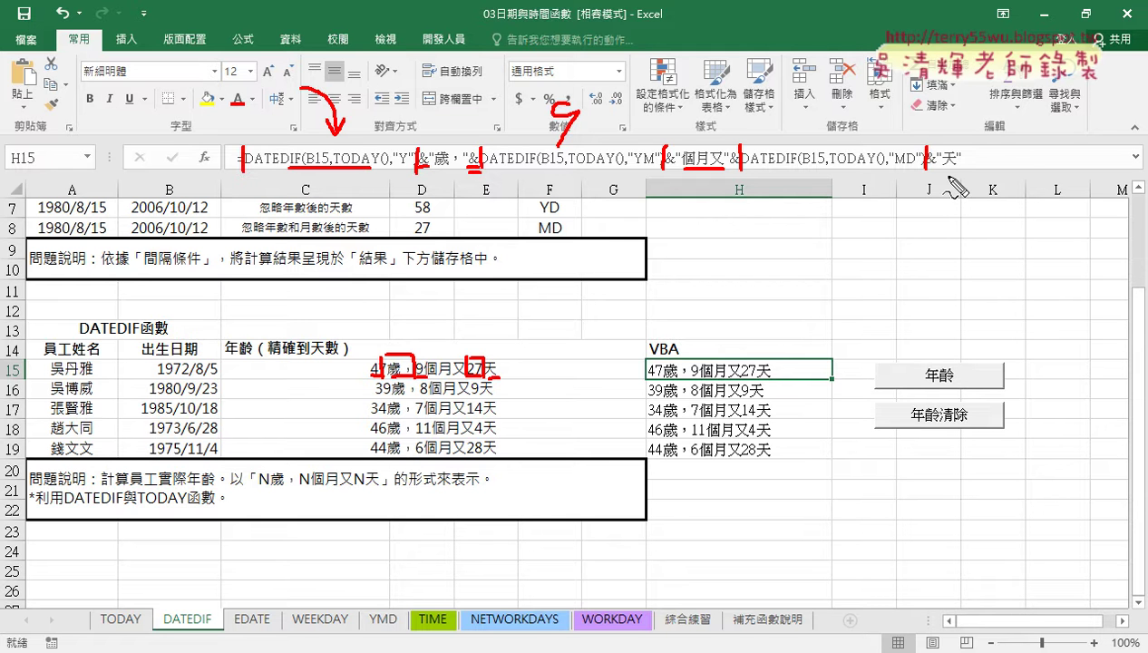
- Underline the whole age formula, point it down to H15's result, then erase the marks
{"action": "left_click_drag", "start_coordinate": [962, 177], "coordinate": [210, 180]}
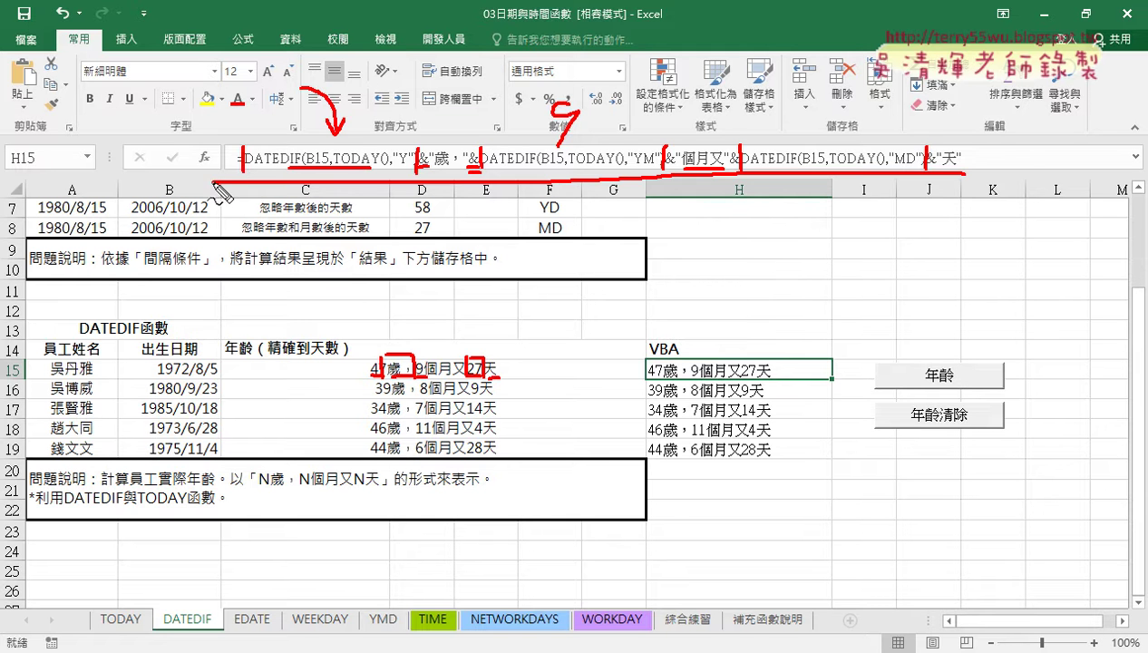
{"action": "left_click_drag", "start_coordinate": [729, 187], "coordinate": [728, 371]}
{"action": "left_click_drag", "start_coordinate": [714, 329], "coordinate": [753, 334]}
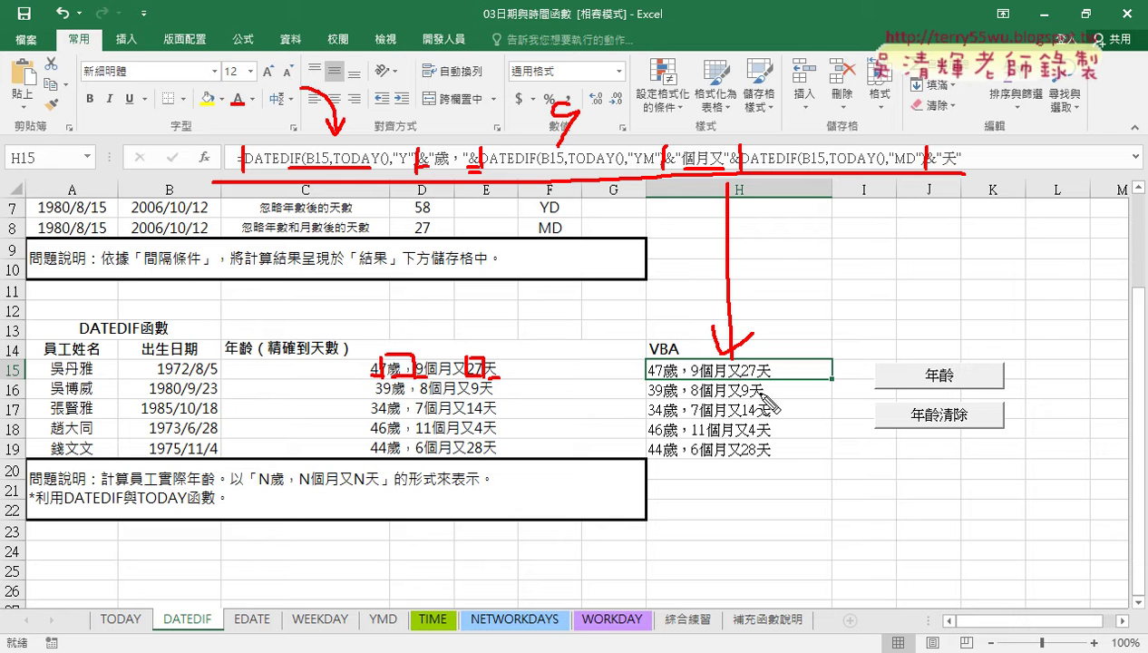
{"action": "left_click_drag", "start_coordinate": [767, 383], "coordinate": [618, 386]}
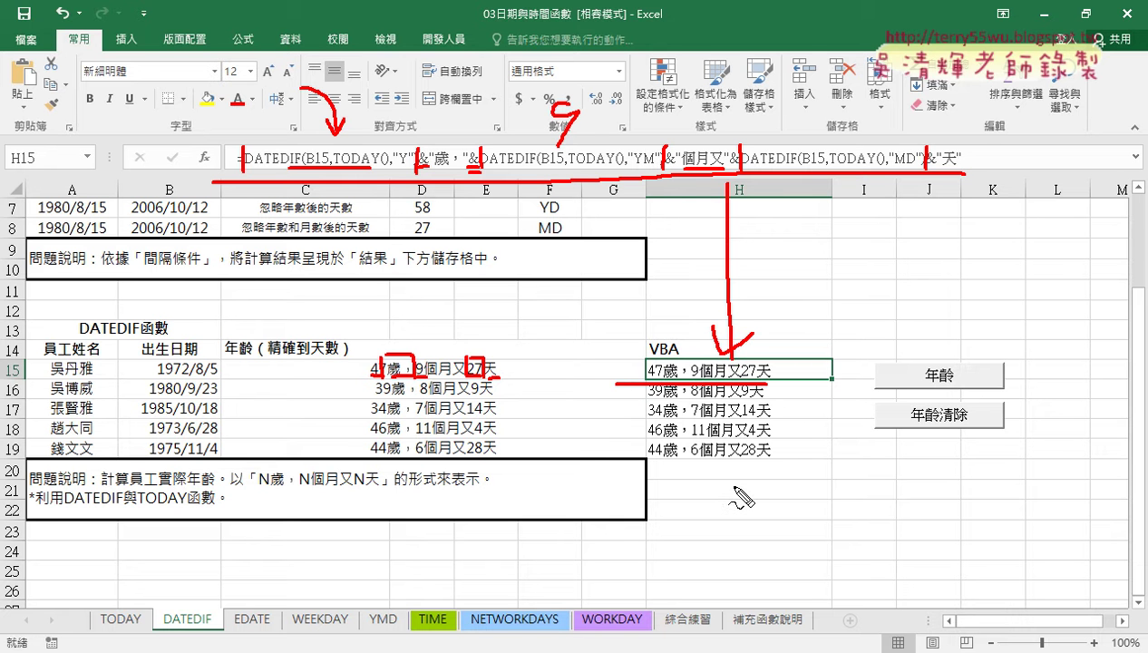
{"action": "key", "text": "Escape"}
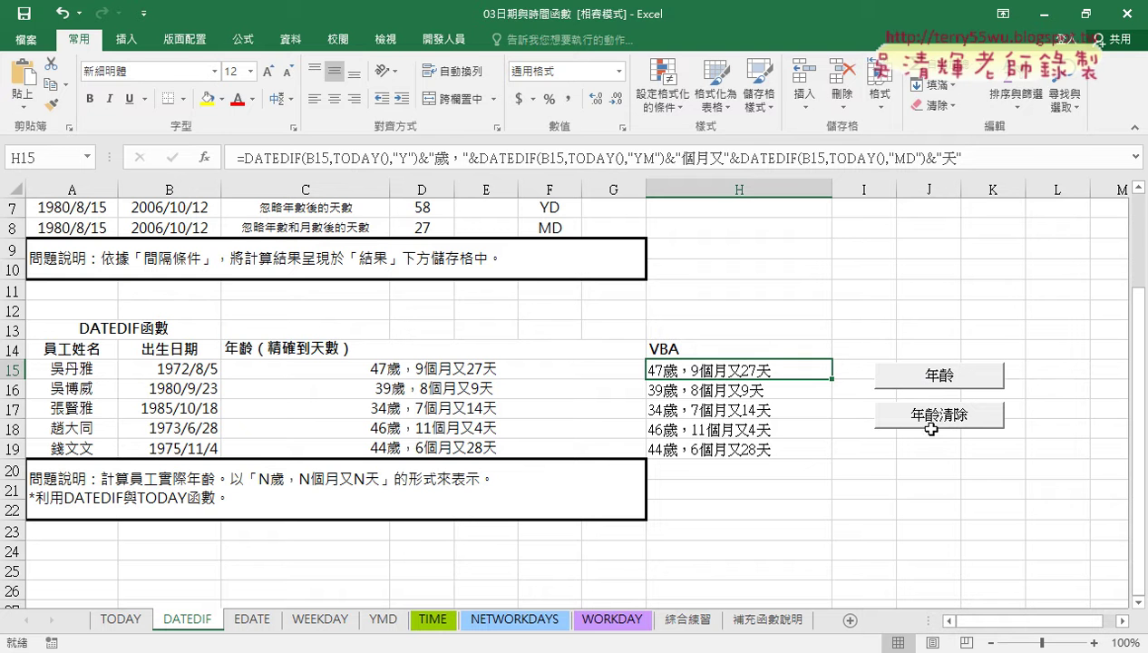
- Open the Visual Basic editor, enlarge the Project pane, open Module1 and select the Sub 年齡 block
{"action": "left_click", "coordinate": [448, 39]}
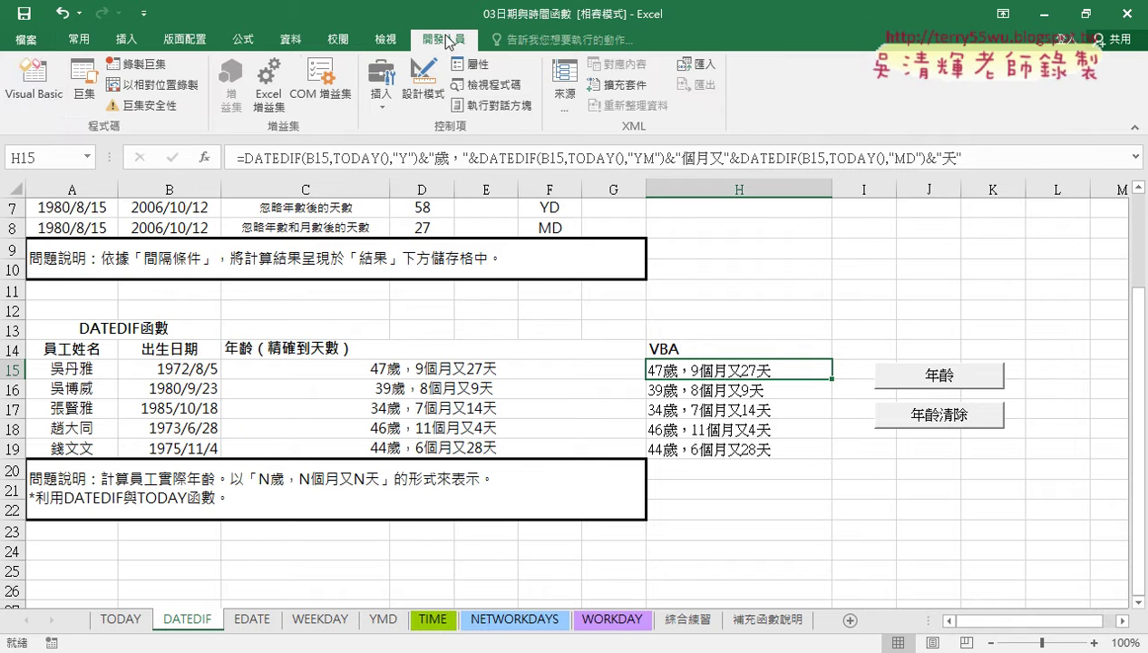
{"action": "left_click", "coordinate": [39, 86]}
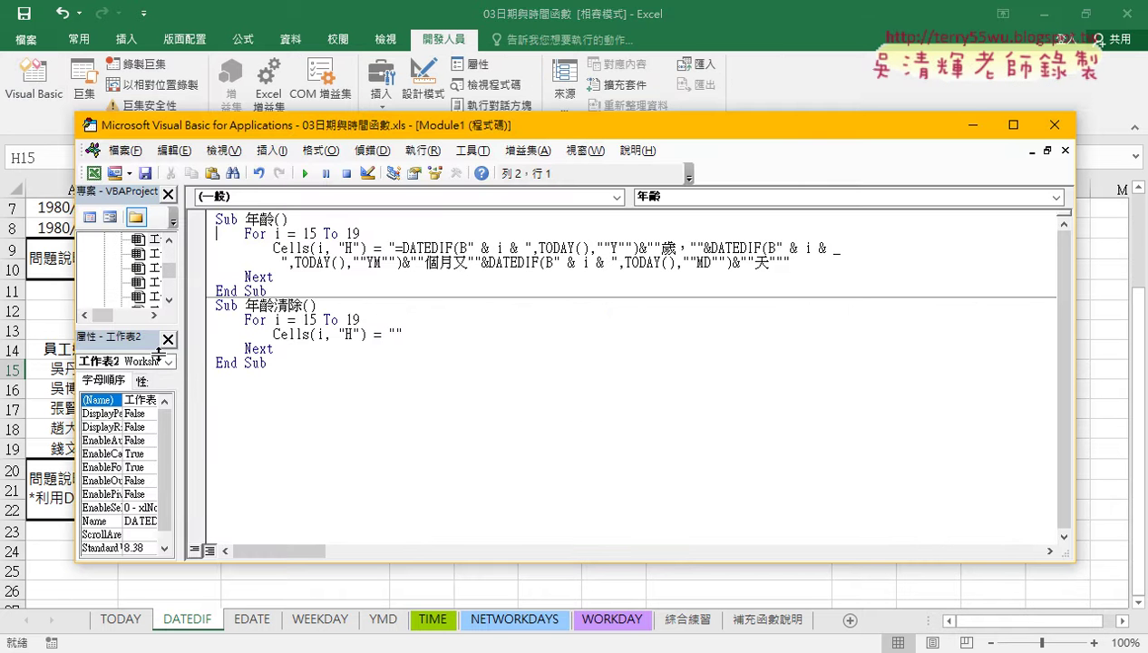
{"action": "left_click_drag", "start_coordinate": [159, 354], "coordinate": [172, 399]}
{"action": "left_click_drag", "start_coordinate": [185, 340], "coordinate": [269, 342]}
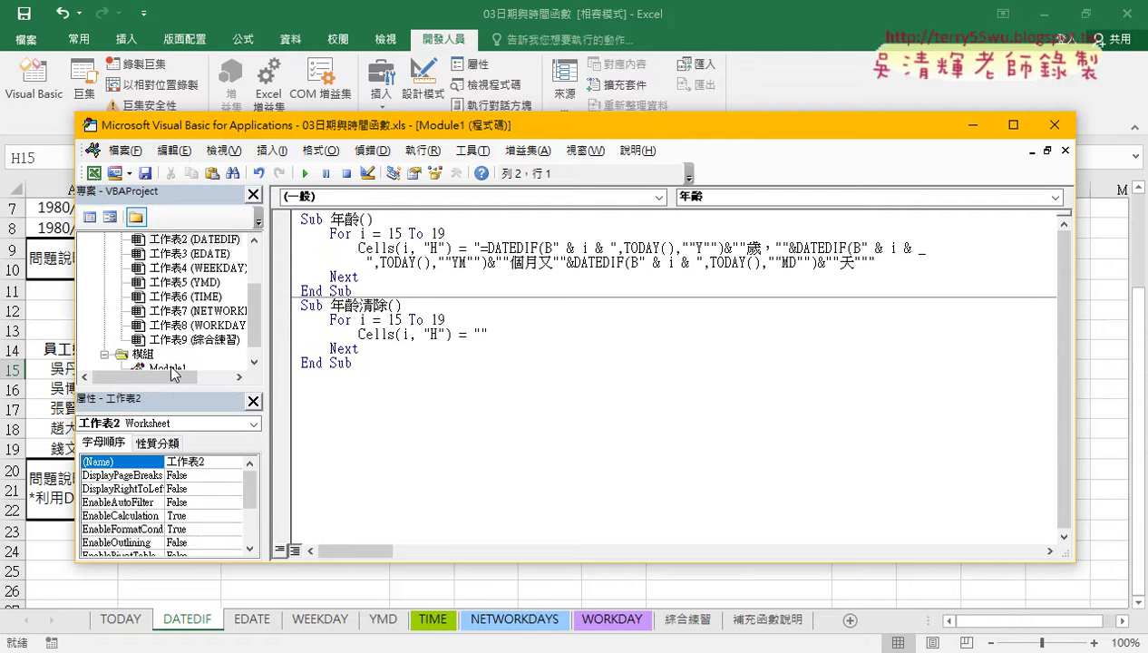
{"action": "left_click", "coordinate": [175, 371]}
{"action": "left_click_drag", "start_coordinate": [169, 388], "coordinate": [170, 423]}
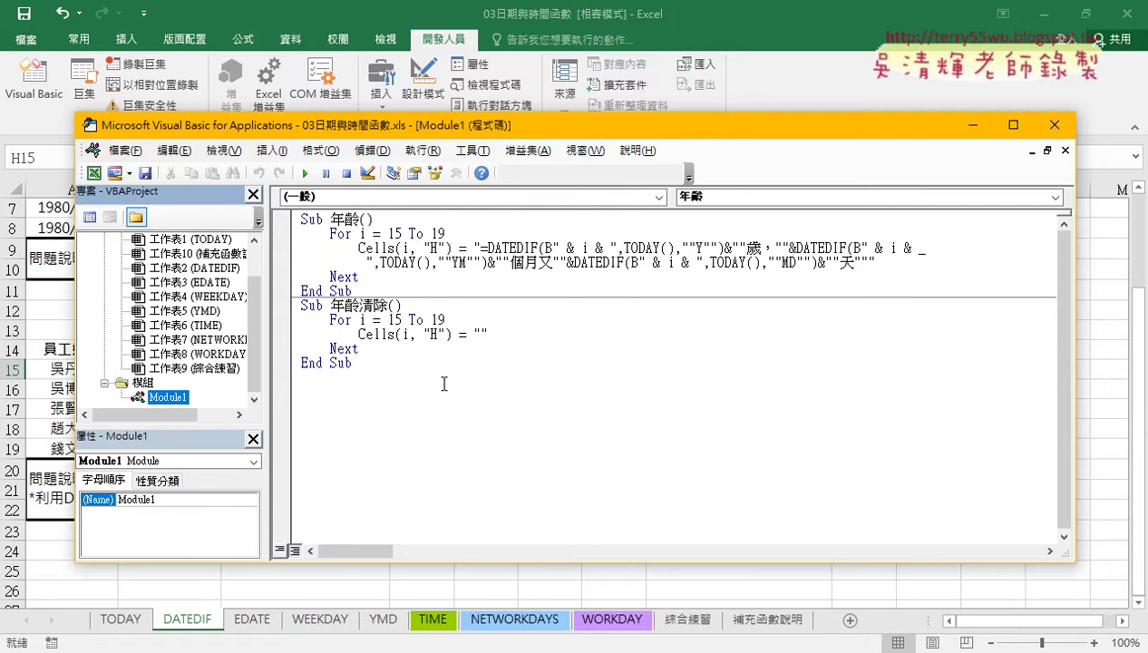
{"action": "left_click_drag", "start_coordinate": [357, 292], "coordinate": [277, 218]}
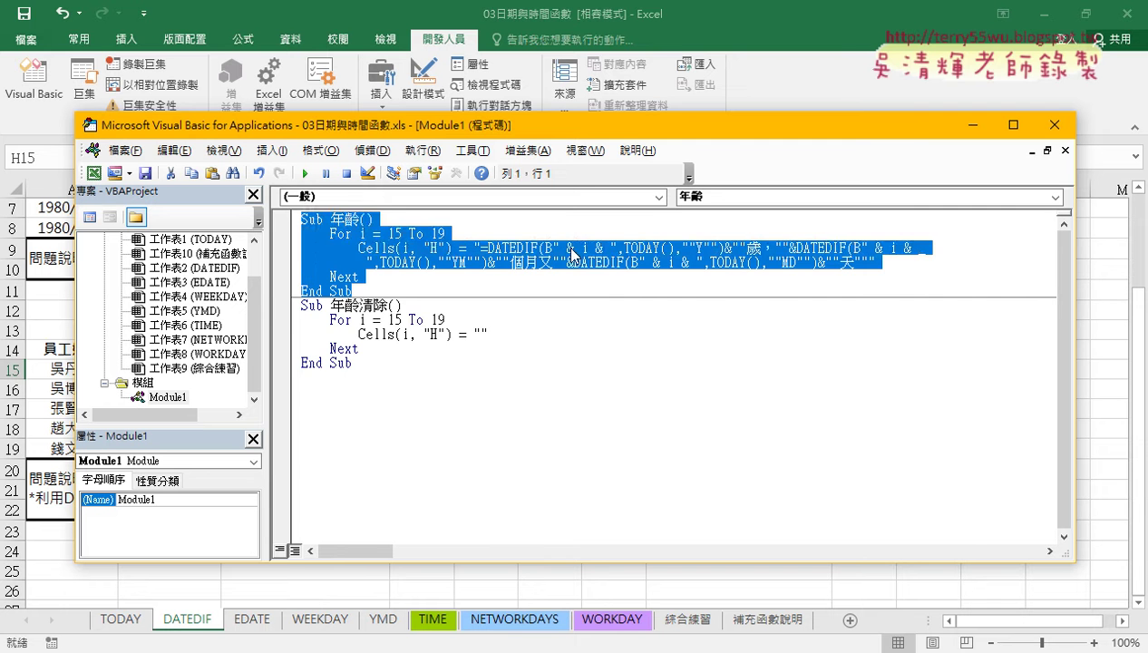
- Delete the Sub 年齡 macro and clear 年齡清除's body, keeping its End Sub
{"action": "key", "text": "Delete"}
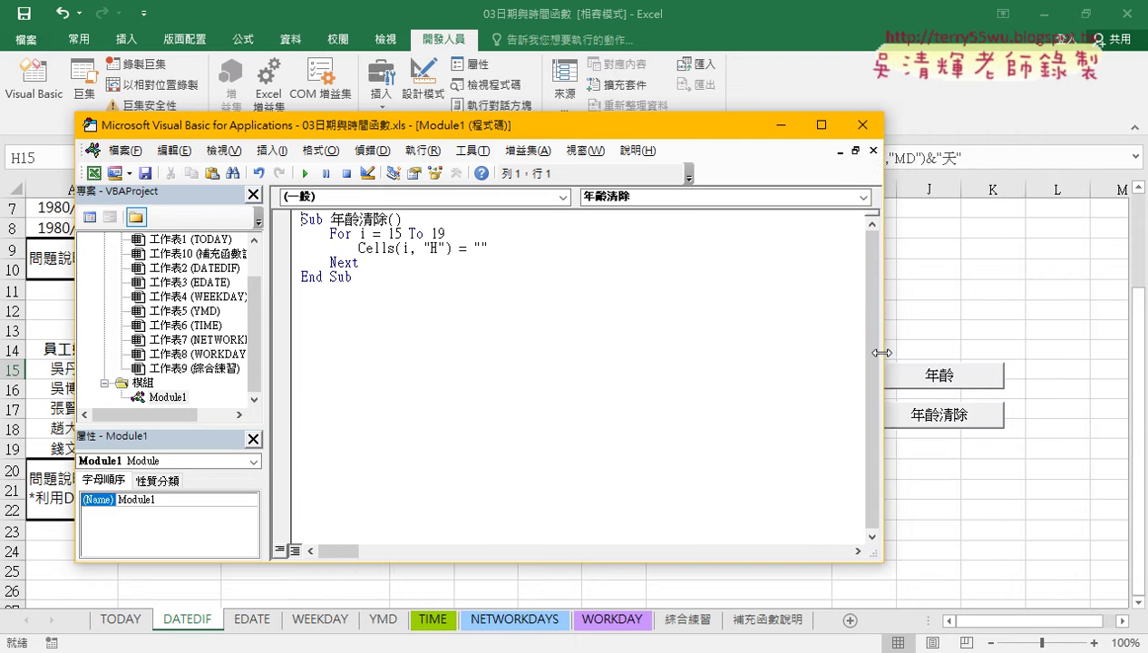
{"action": "left_click_drag", "start_coordinate": [1078, 350], "coordinate": [858, 350]}
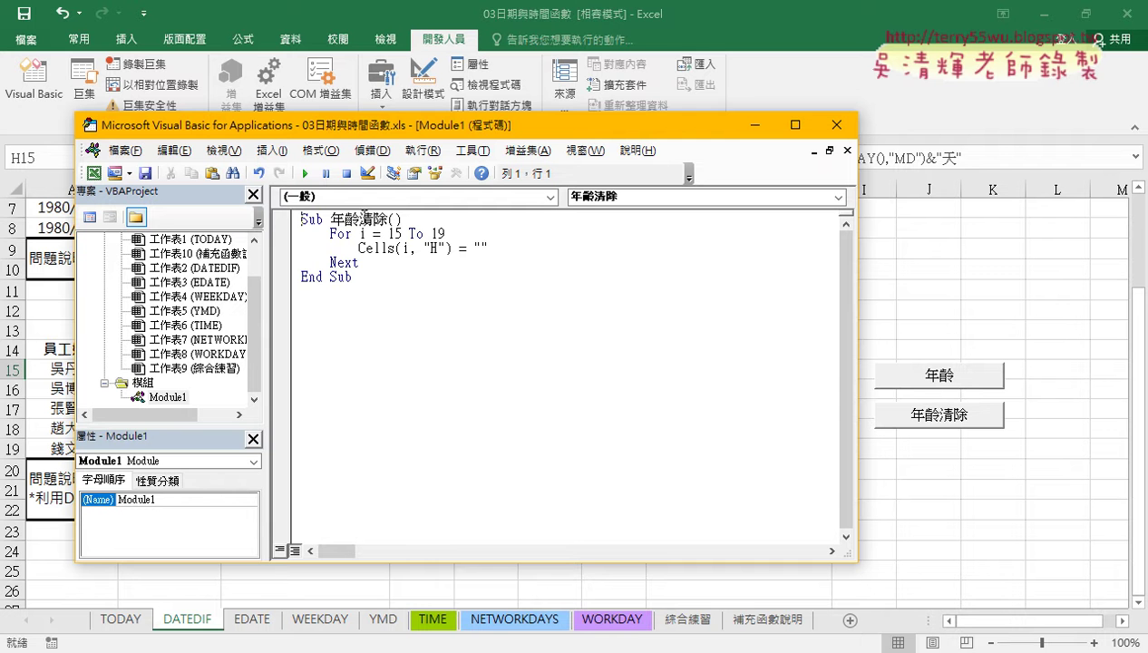
{"action": "mouse_move", "coordinate": [330, 218]}
{"action": "left_mouse_down"}
{"action": "mouse_move", "coordinate": [389, 219]}
{"action": "mouse_move", "coordinate": [404, 292]}
{"action": "left_mouse_up"}
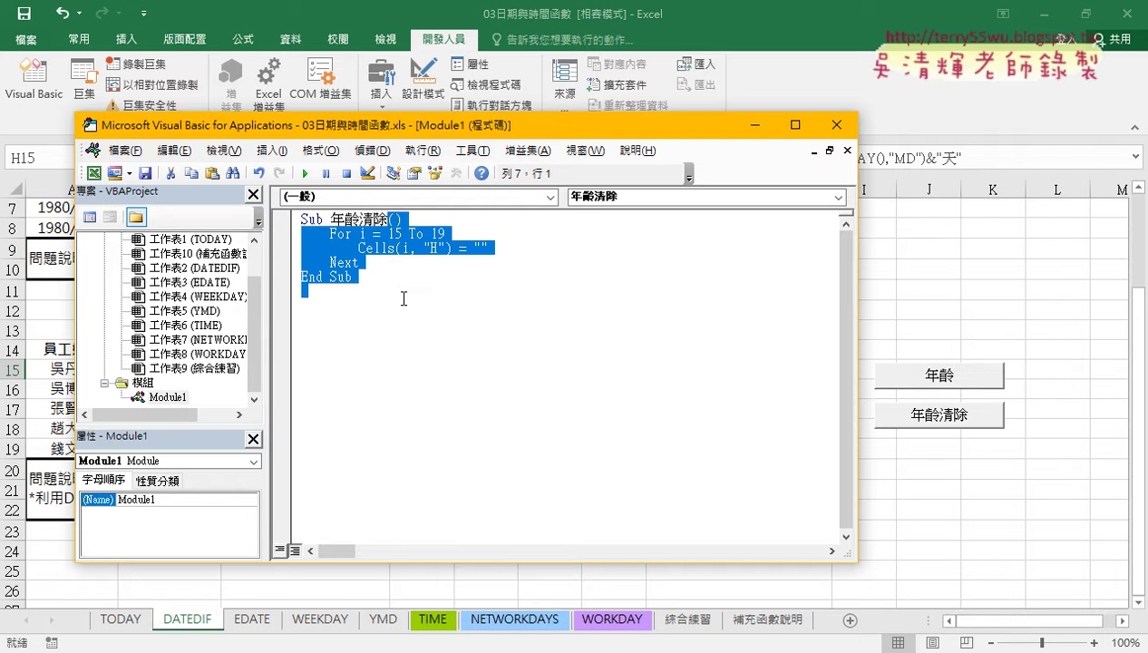
{"action": "key", "text": "Delete"}
{"action": "key", "text": "Return"}
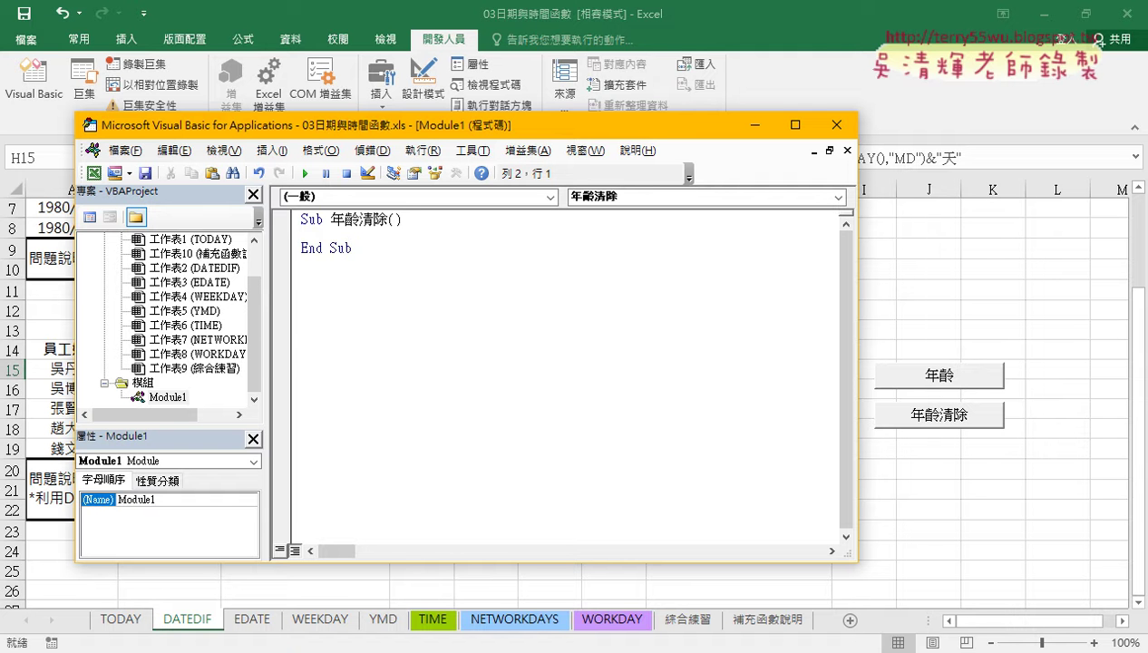
{"action": "key", "text": "ctrl+z"}
{"action": "key", "text": "ctrl+y"}
- Write an empty For i = 15 To 19 … Next loop with an indented blank line inside
{"action": "key", "text": "Tab"}
{"action": "type", "text": "f"}
{"action": "type", "text": "or"}
{"action": "type", "text": " i="}
{"action": "type", "text": "15 "}
{"action": "type", "text": "to 19"}
{"action": "key", "text": "Return"}
{"action": "key", "text": "Return"}
{"action": "type", "text": "ne"}
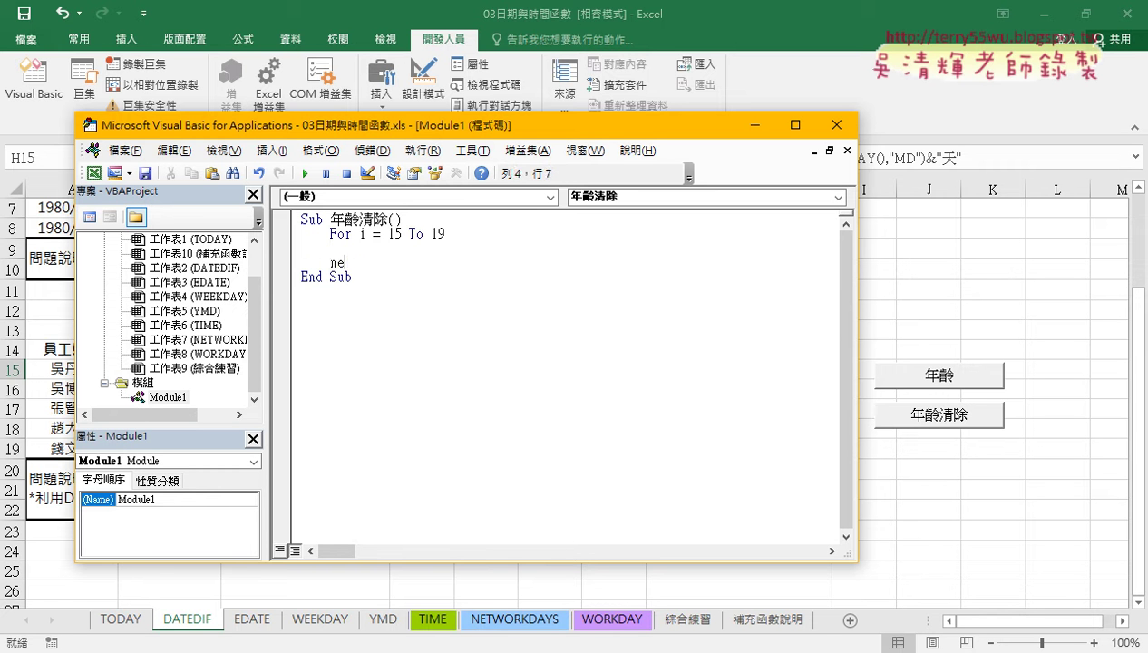
{"action": "type", "text": "xt"}
{"action": "left_click", "coordinate": [331, 248]}
{"action": "key", "text": "Tab"}
- Put Cells(i, "H") = "" in the loop body so rows H15:H19 are blanked
{"action": "left_click_drag", "start_coordinate": [858, 317], "coordinate": [641, 316]}
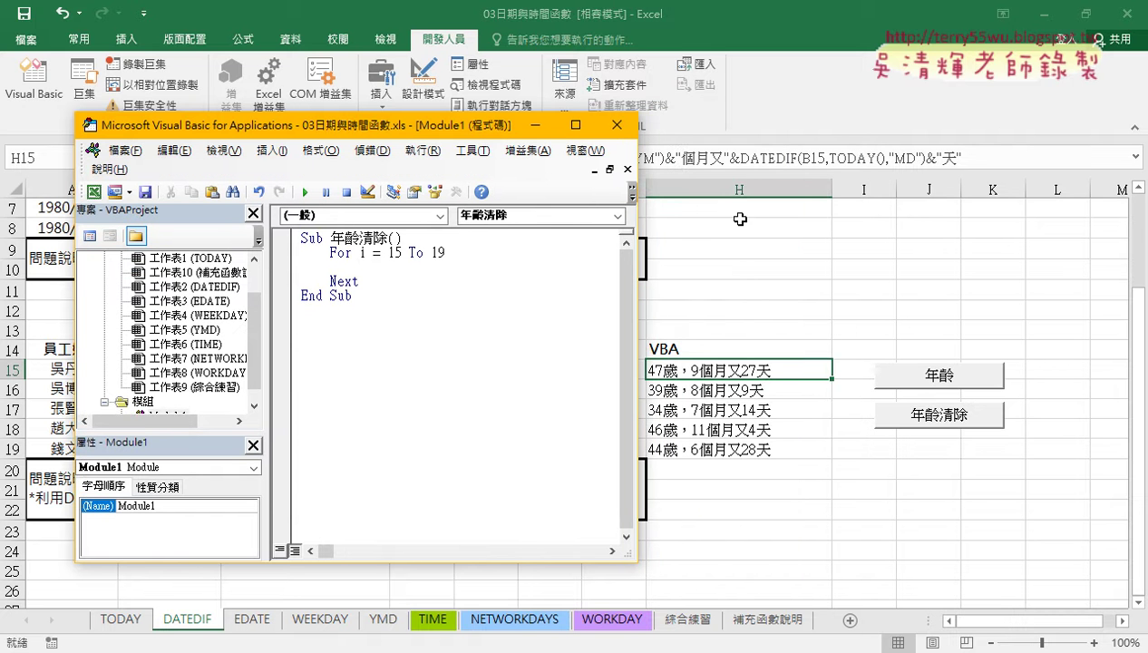
{"action": "type", "text": "c"}
{"action": "type", "text": "ell"}
{"action": "type", "text": "s("}
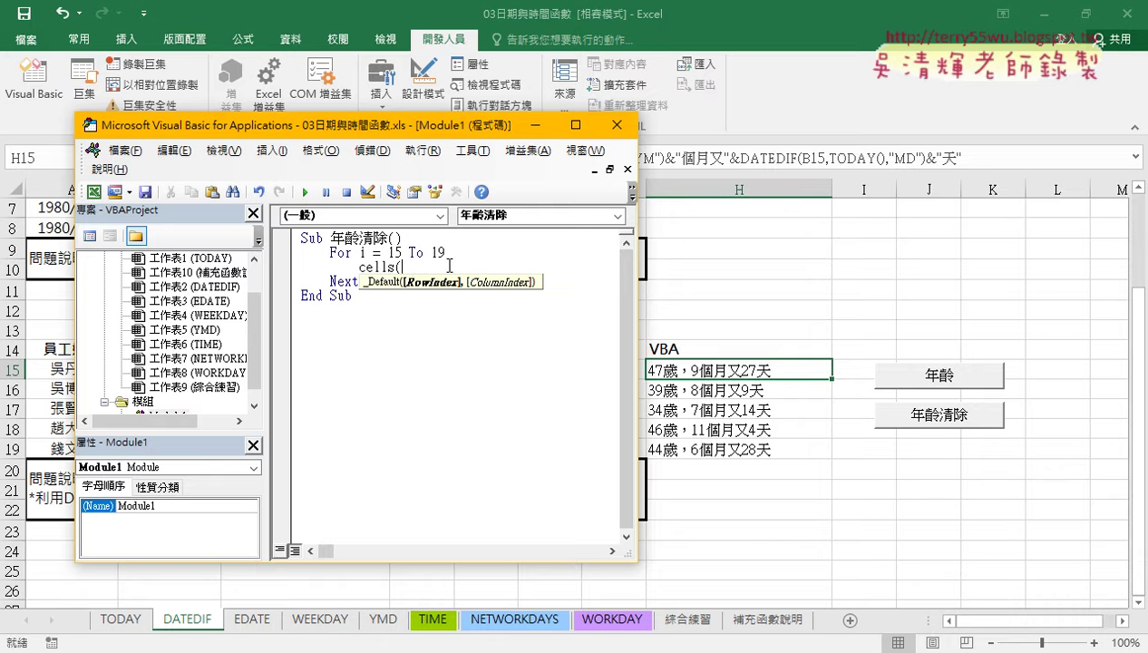
{"action": "type", "text": "i,"}
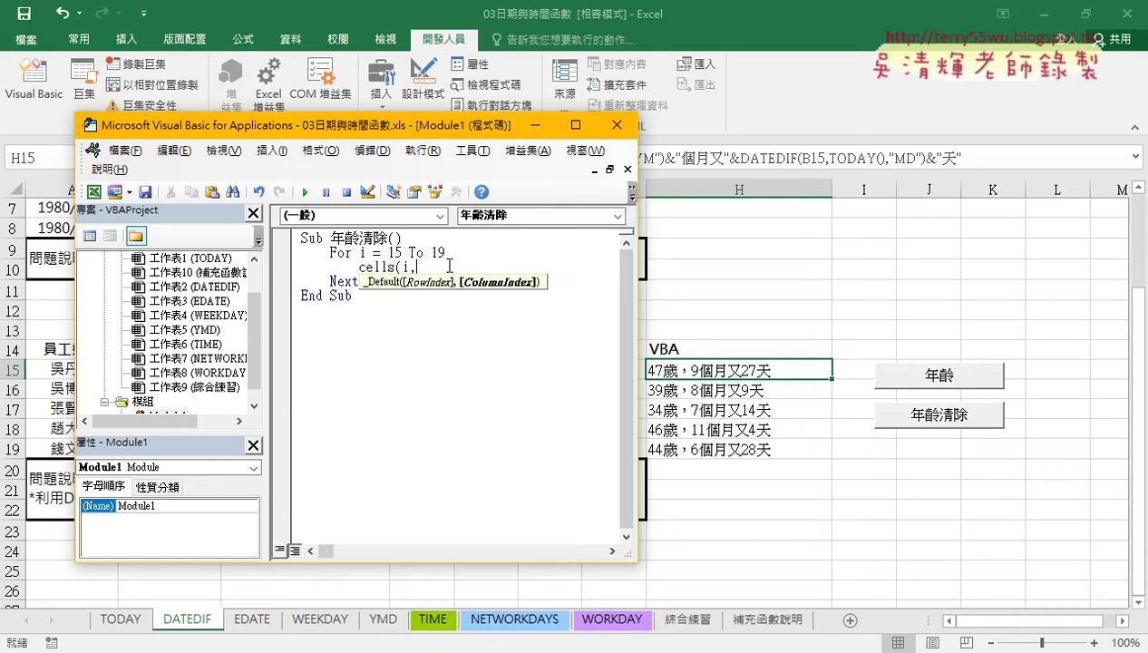
{"action": "type", "text": "\"H\""}
{"action": "type", "text": ")"}
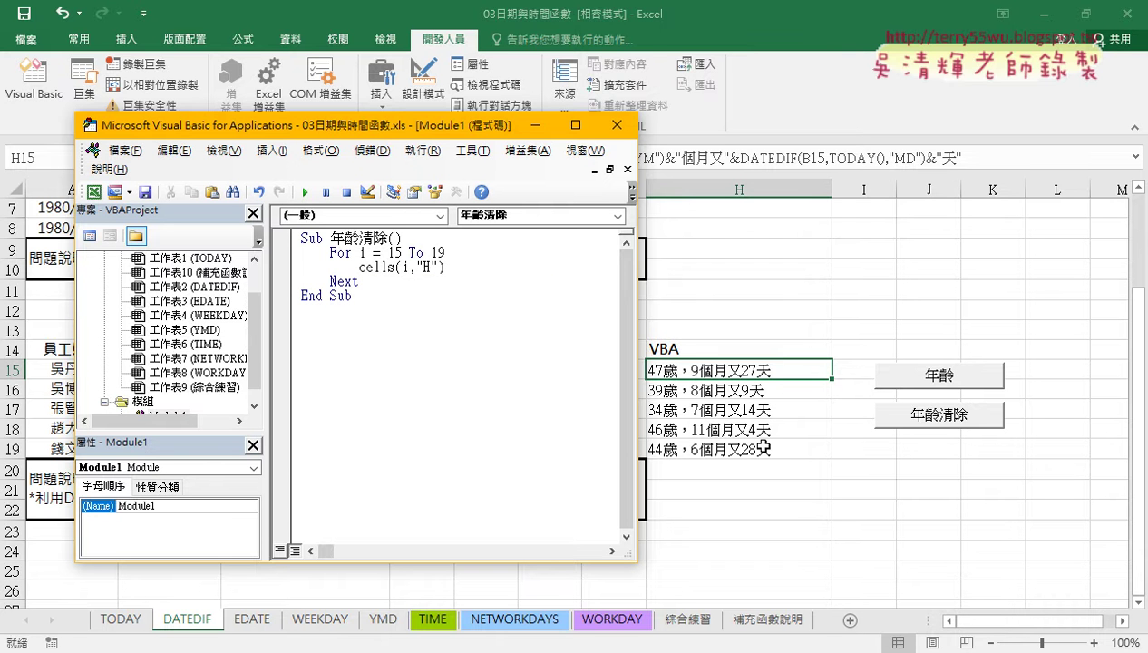
{"action": "double_click", "coordinate": [407, 268]}
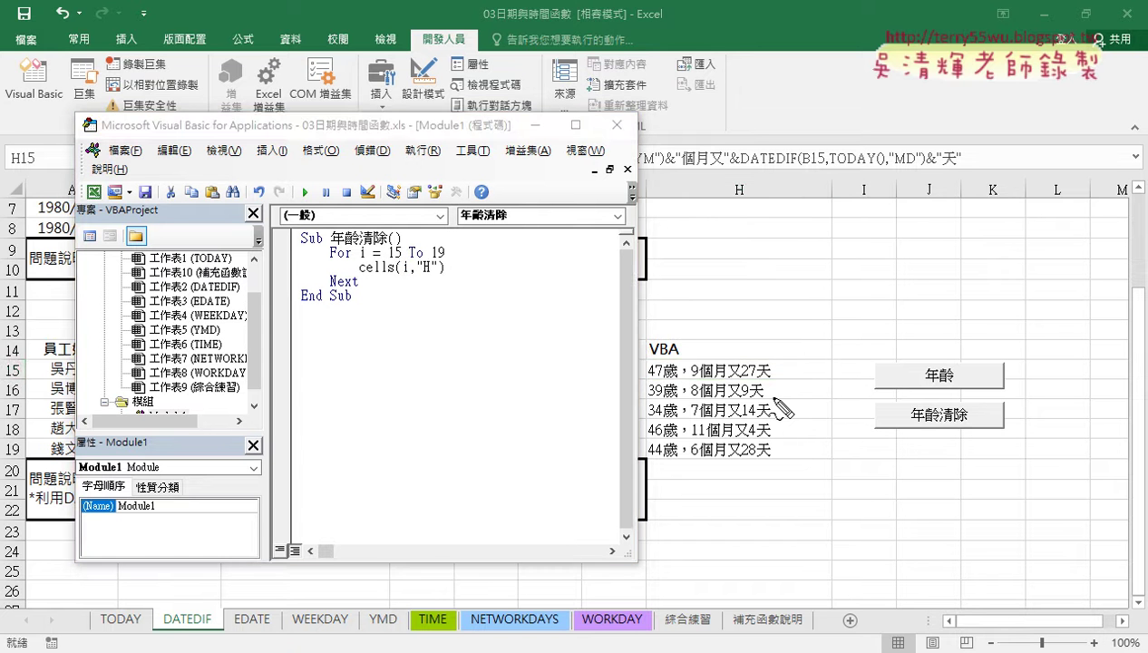
{"action": "left_click_drag", "start_coordinate": [400, 271], "coordinate": [428, 271]}
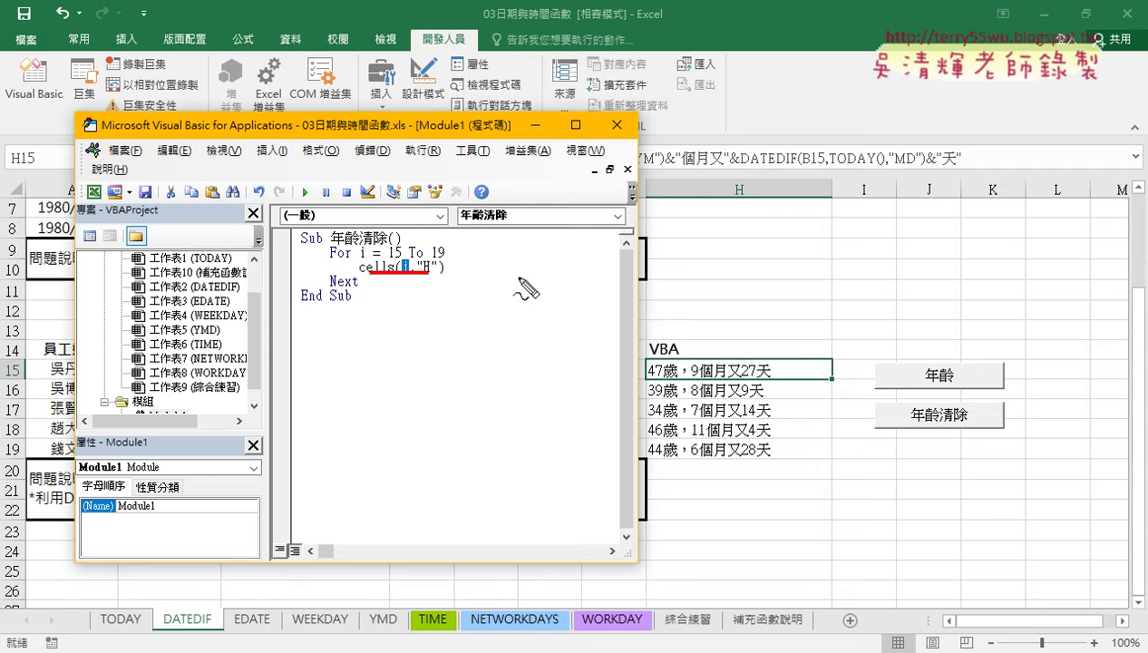
{"action": "left_click_drag", "start_coordinate": [645, 356], "coordinate": [645, 453]}
{"action": "mouse_move", "coordinate": [660, 351]}
{"action": "left_mouse_down"}
{"action": "mouse_move", "coordinate": [802, 351]}
{"action": "mouse_move", "coordinate": [807, 450]}
{"action": "left_mouse_up"}
{"action": "left_click_drag", "start_coordinate": [665, 453], "coordinate": [780, 454]}
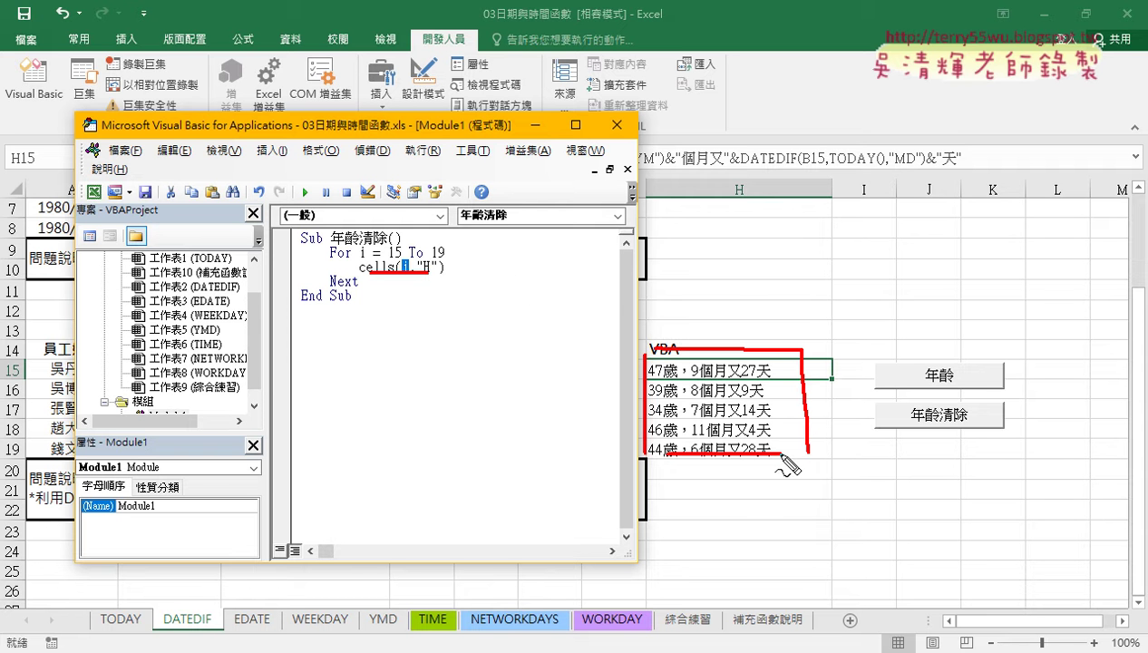
{"action": "key", "text": "Escape"}
{"action": "left_click", "coordinate": [484, 269]}
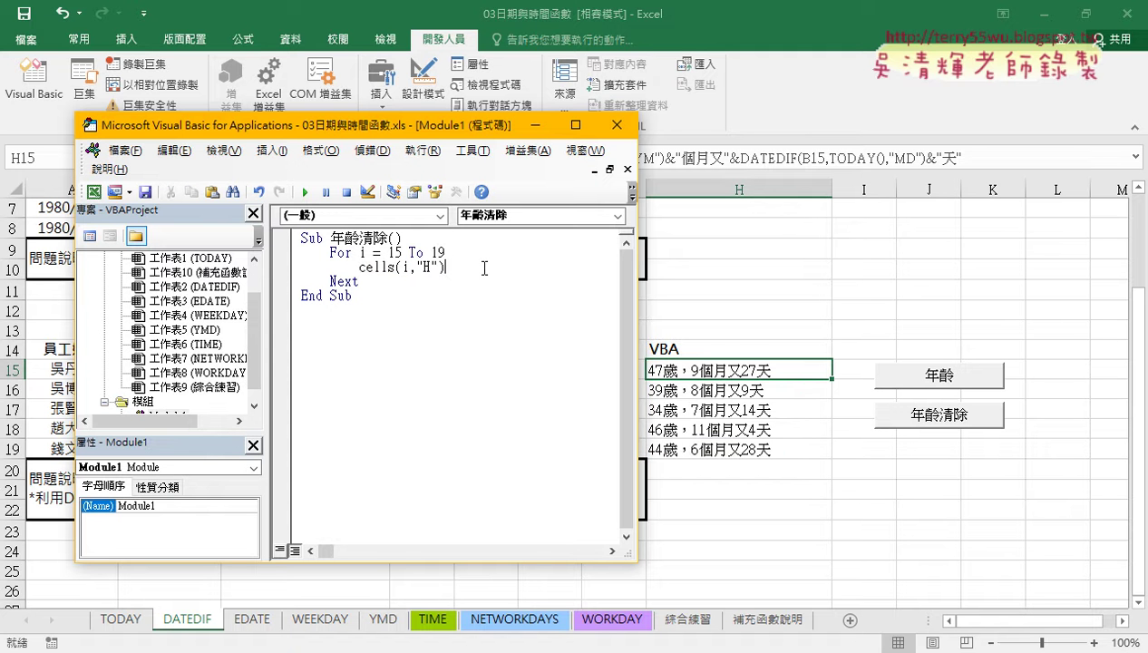
{"action": "type", "text": "=\"\""}
{"action": "left_click", "coordinate": [470, 337]}
- Duplicate the macro and rename the copy to 年齡 by deleting 清除
{"action": "key", "text": "ctrl+a"}
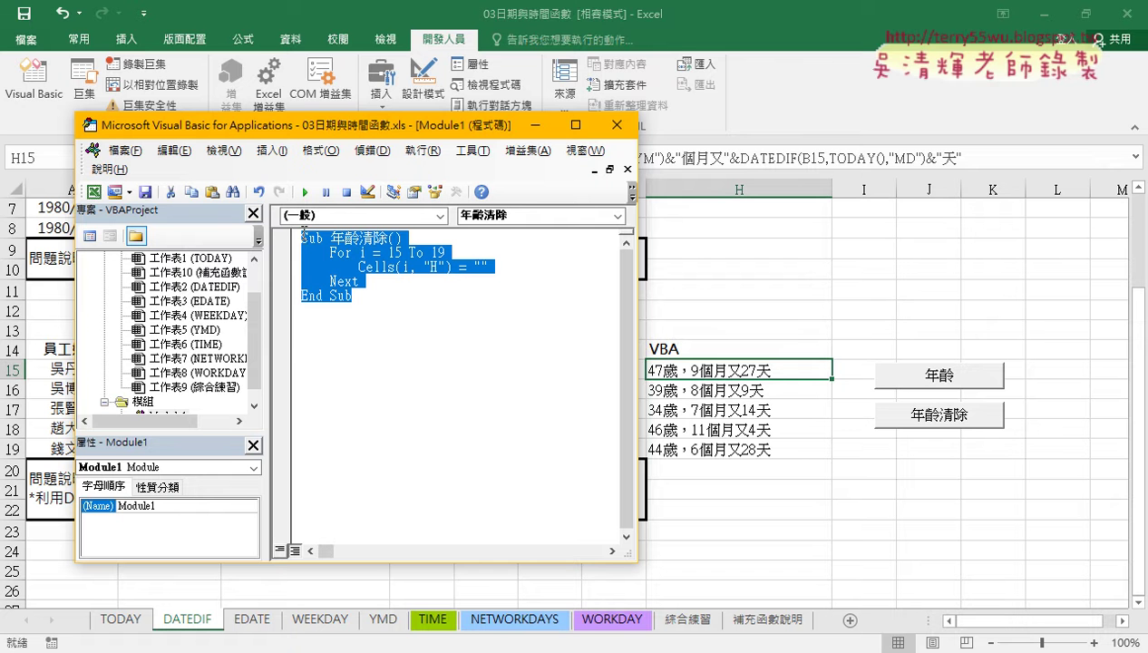
{"action": "mouse_move", "coordinate": [337, 289]}
{"action": "left_mouse_down"}
{"action": "mouse_move", "coordinate": [336, 328]}
{"action": "mouse_move", "coordinate": [388, 309]}
{"action": "left_mouse_up"}
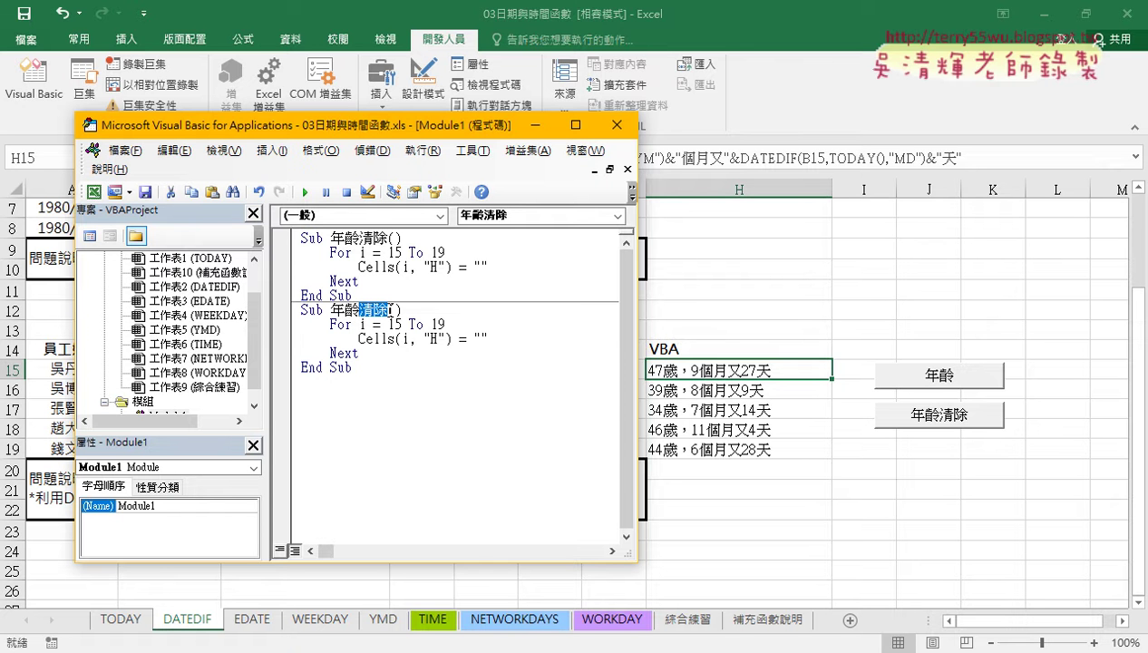
{"action": "key", "text": "Delete"}
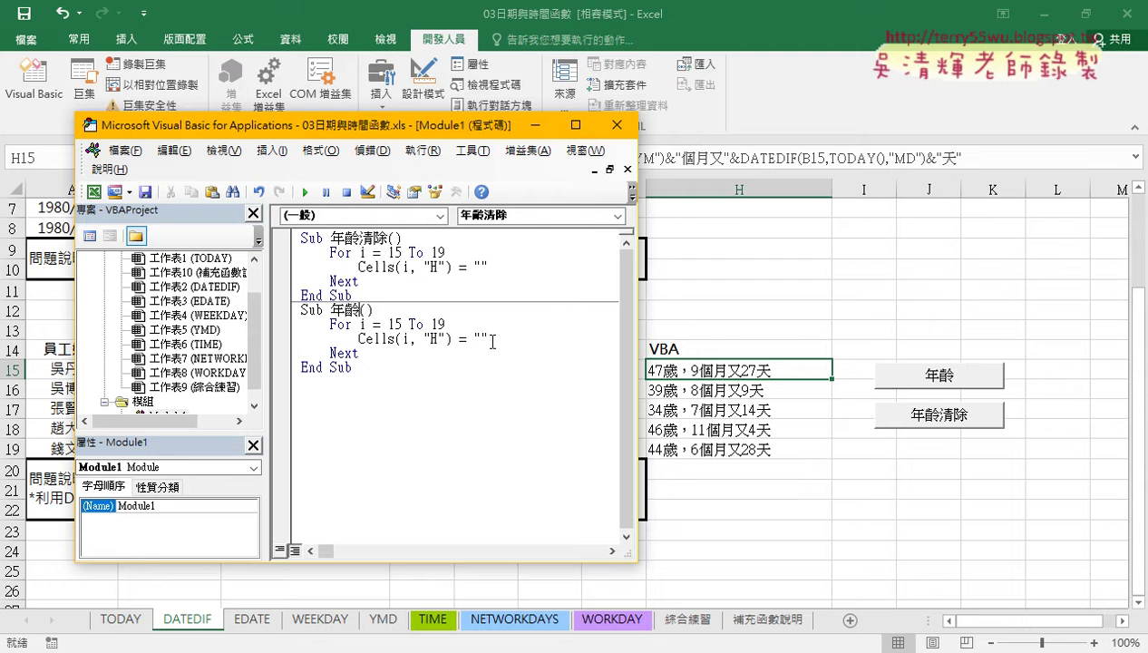
{"action": "left_click_drag", "start_coordinate": [490, 338], "coordinate": [473, 339]}
- Copy C15's full DATEDIF age formula text from the formula bar and open the Start menu
{"action": "left_click", "coordinate": [710, 377]}
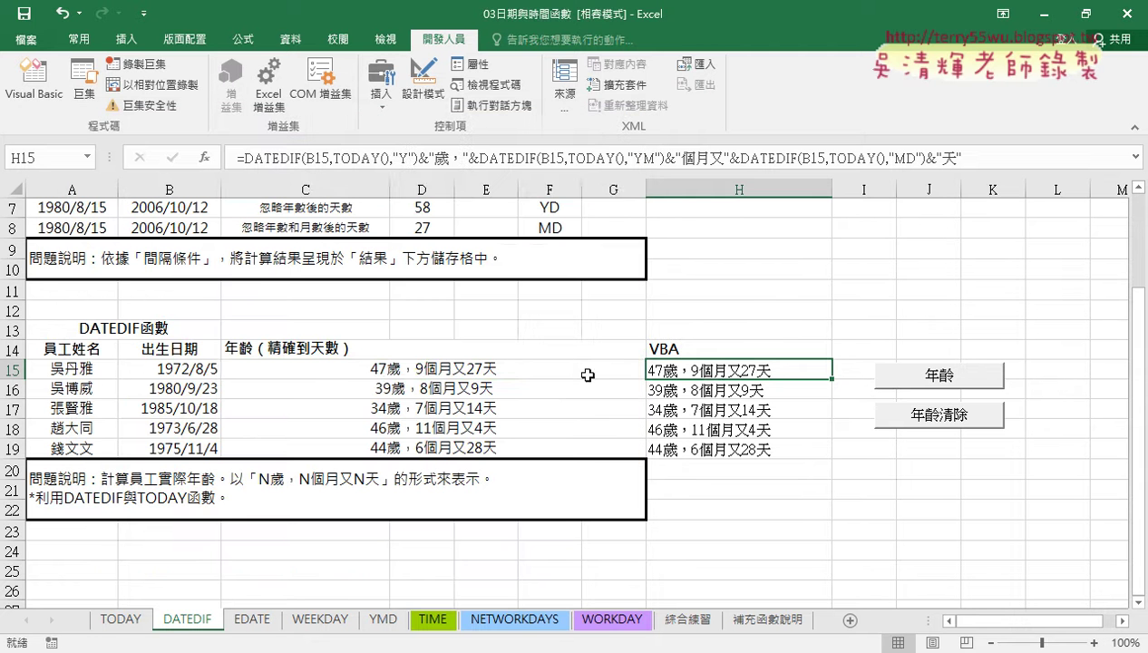
{"action": "left_click", "coordinate": [464, 370]}
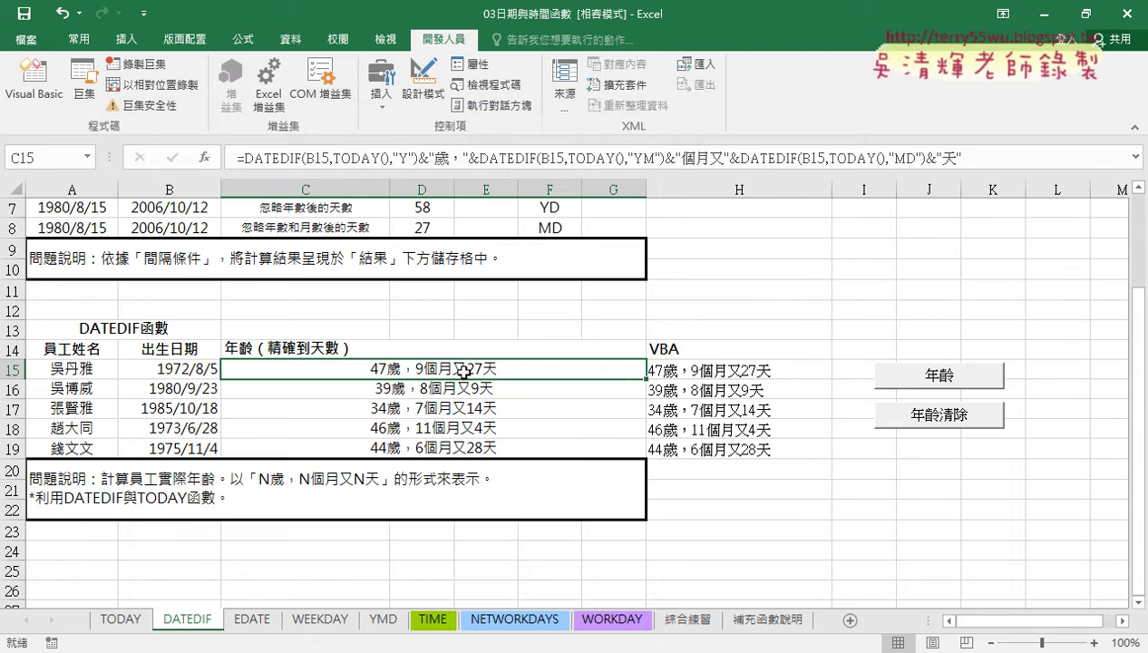
{"action": "left_click", "coordinate": [234, 157]}
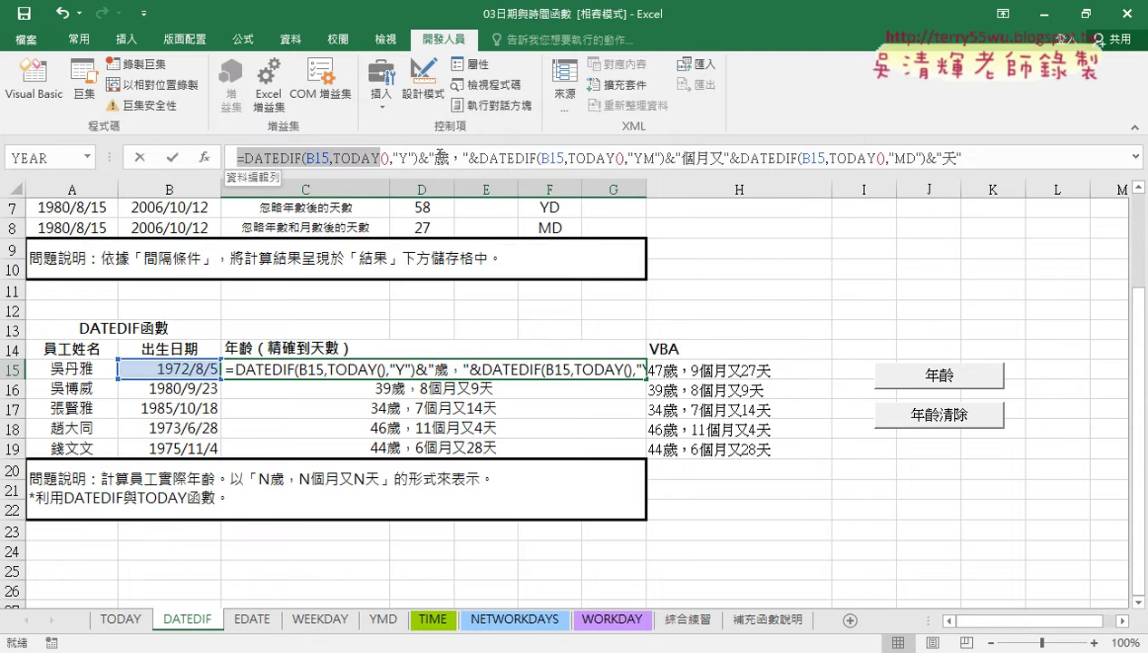
{"action": "left_click_drag", "start_coordinate": [439, 157], "coordinate": [980, 159]}
{"action": "right_click", "coordinate": [821, 160]}
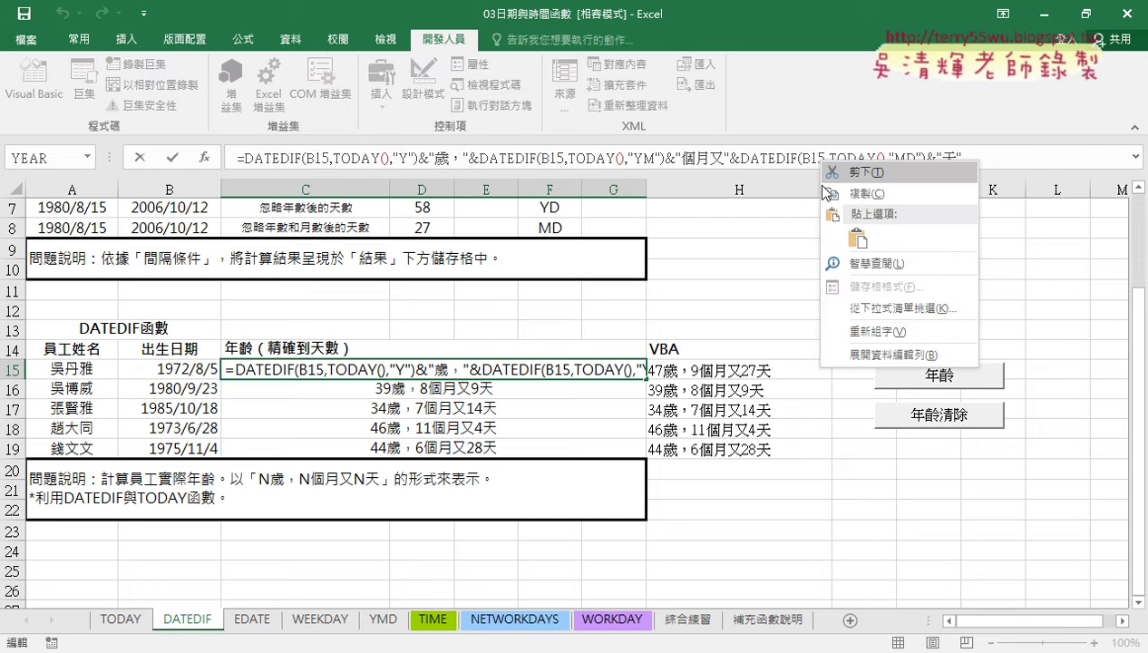
{"action": "left_click", "coordinate": [827, 189]}
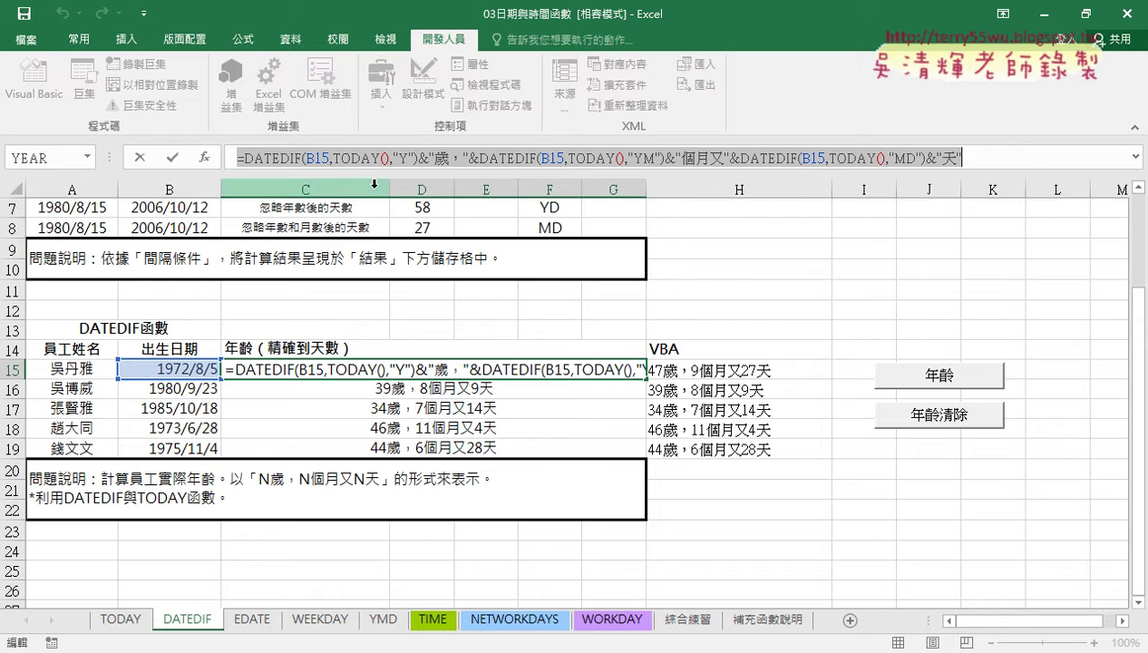
{"action": "right_click", "coordinate": [406, 158]}
{"action": "left_click", "coordinate": [422, 191]}
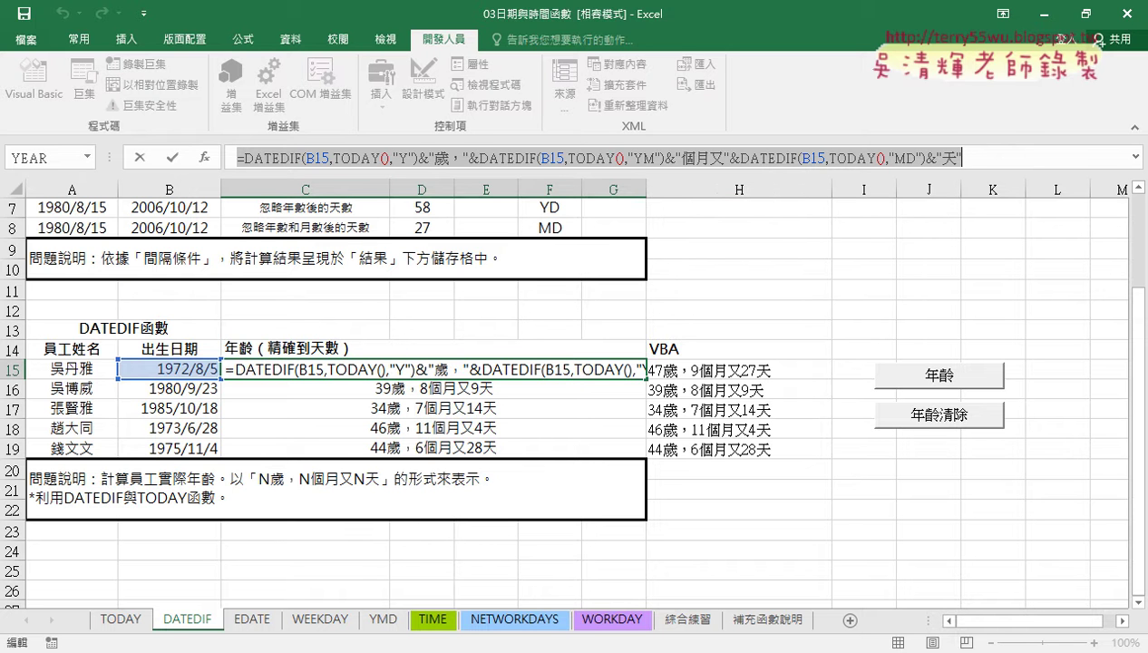
{"action": "key", "text": "super"}
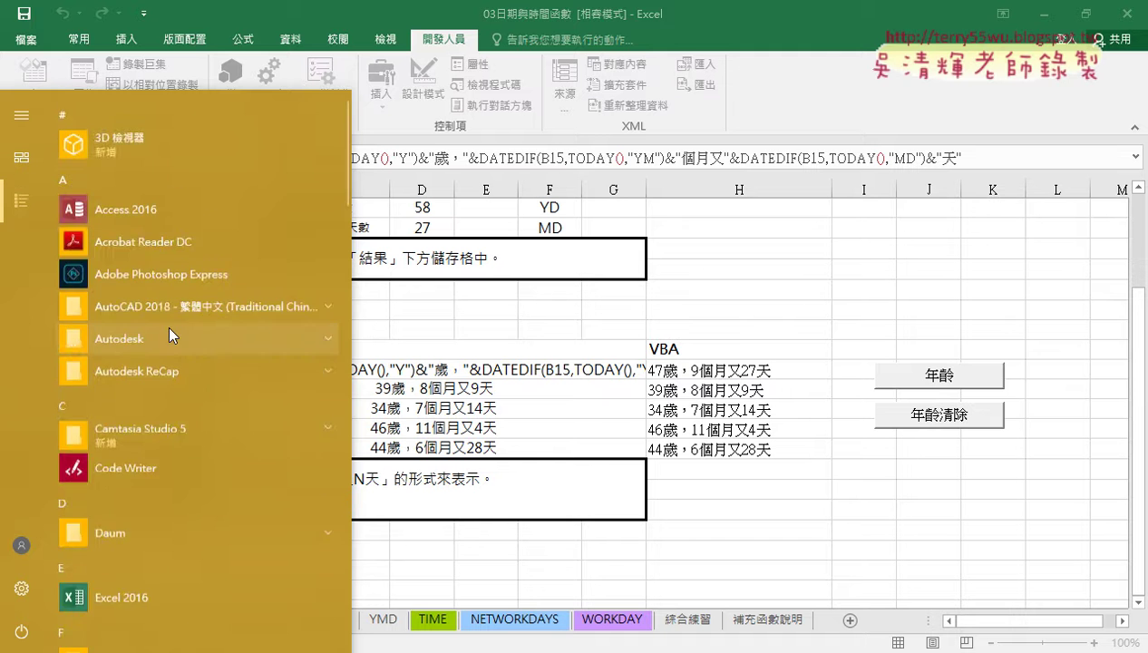
- Launch Notepad from the Windows 附屬應用程式 folder in the Start menu
{"action": "scroll", "coordinate": [167, 324], "scroll_direction": "down", "scroll_amount": 5}
{"action": "scroll", "coordinate": [166, 331], "scroll_direction": "down", "scroll_amount": 3}
{"action": "scroll", "coordinate": [166, 331], "scroll_direction": "down", "scroll_amount": 4}
{"action": "scroll", "coordinate": [166, 331], "scroll_direction": "down", "scroll_amount": 2}
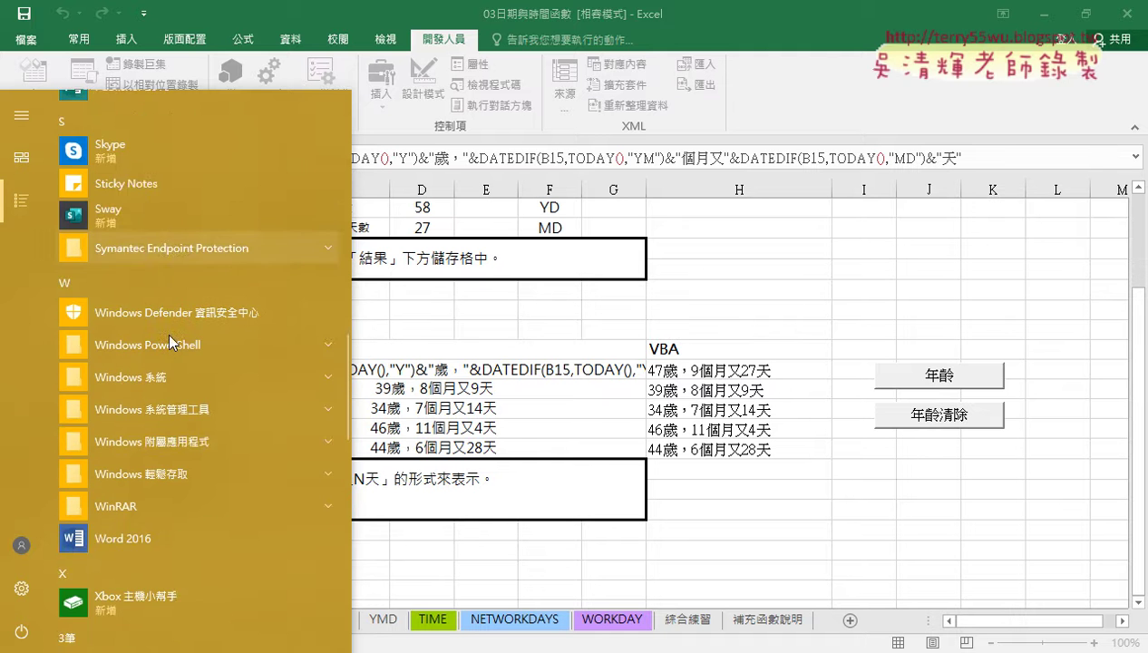
{"action": "scroll", "coordinate": [167, 331], "scroll_direction": "down", "scroll_amount": 1}
{"action": "left_click", "coordinate": [152, 287]}
{"action": "scroll", "coordinate": [174, 326], "scroll_direction": "down", "scroll_amount": 3}
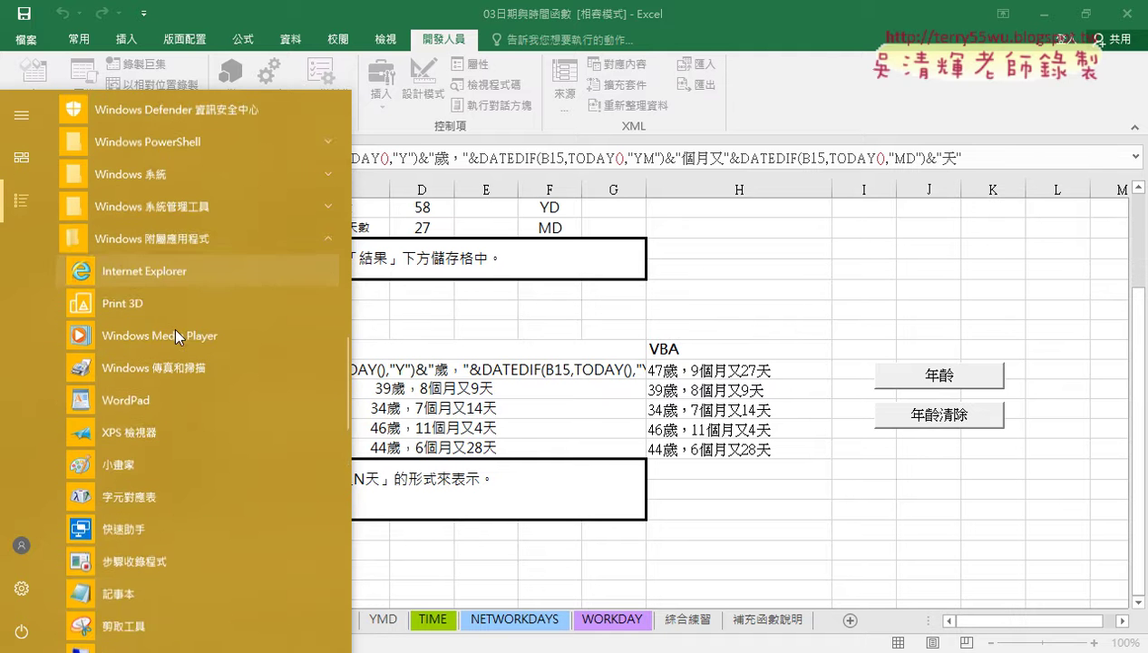
{"action": "scroll", "coordinate": [175, 340], "scroll_direction": "down", "scroll_amount": 2}
{"action": "left_click", "coordinate": [154, 419]}
- Paste the copied DATEDIF formula into the blank note and choose 編輯 > 取代
{"action": "right_click", "coordinate": [331, 303]}
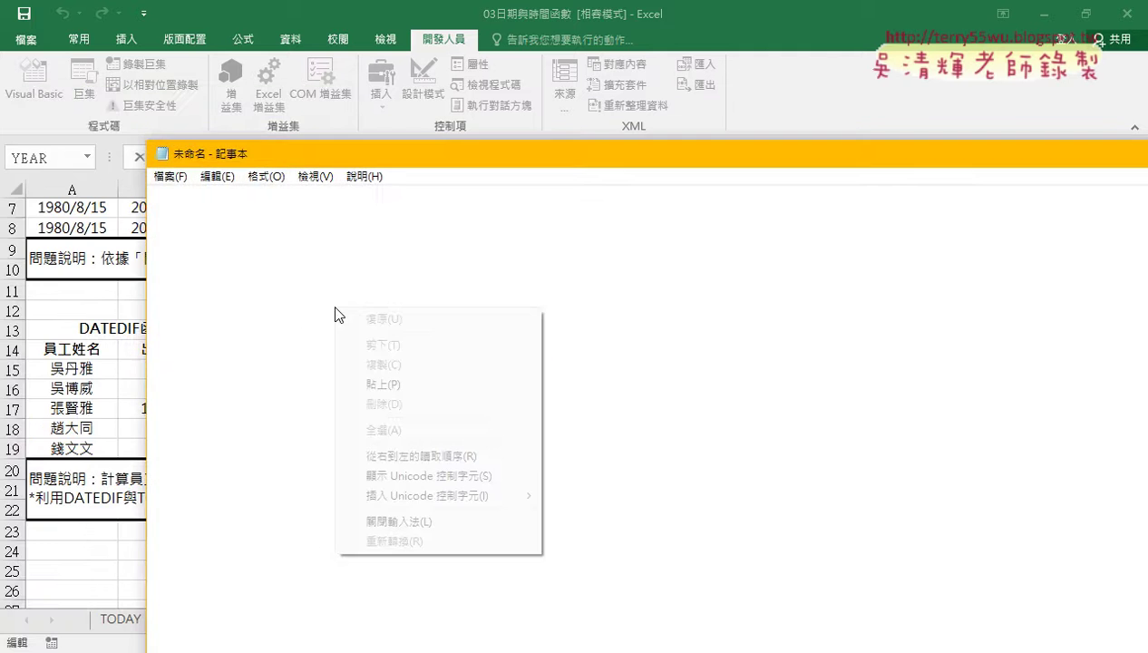
{"action": "left_click", "coordinate": [372, 381]}
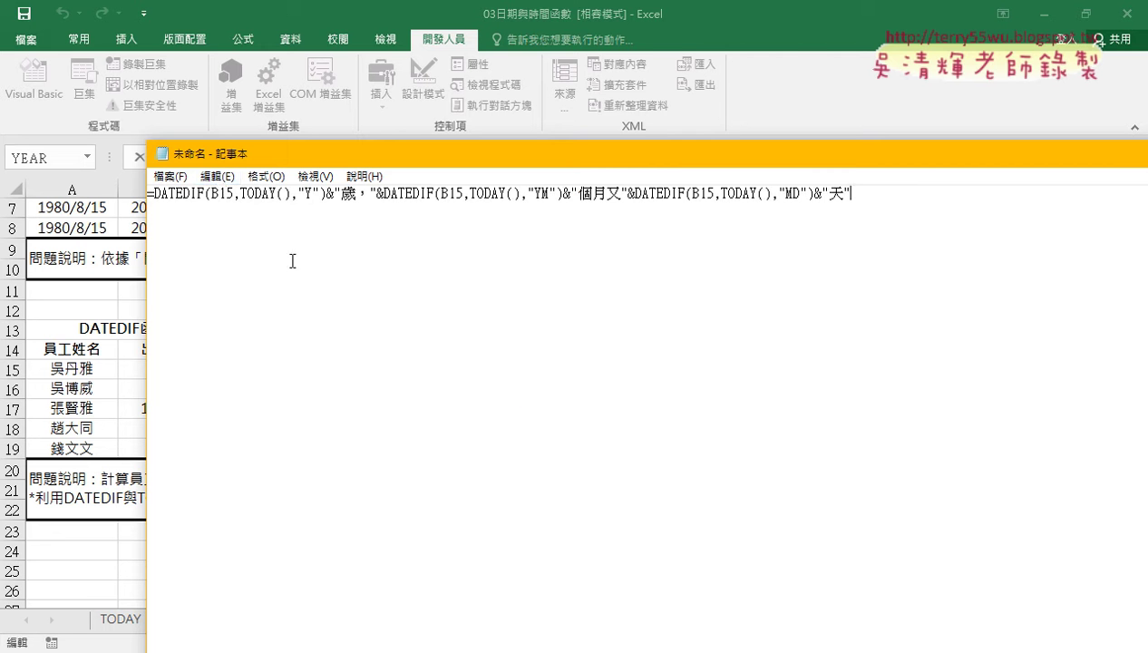
{"action": "left_click", "coordinate": [215, 176]}
{"action": "left_click", "coordinate": [252, 358]}
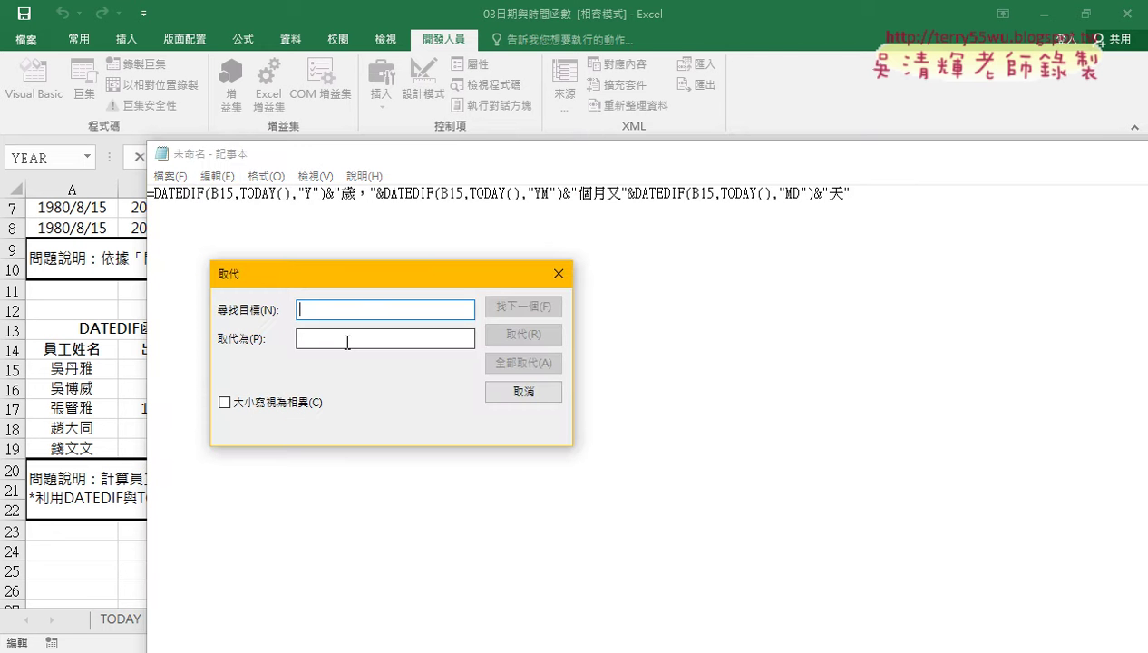
- Replace every " with "" using 全部取代, then close the Replace dialog
{"action": "type", "text": "\""}
{"action": "left_click", "coordinate": [385, 338]}
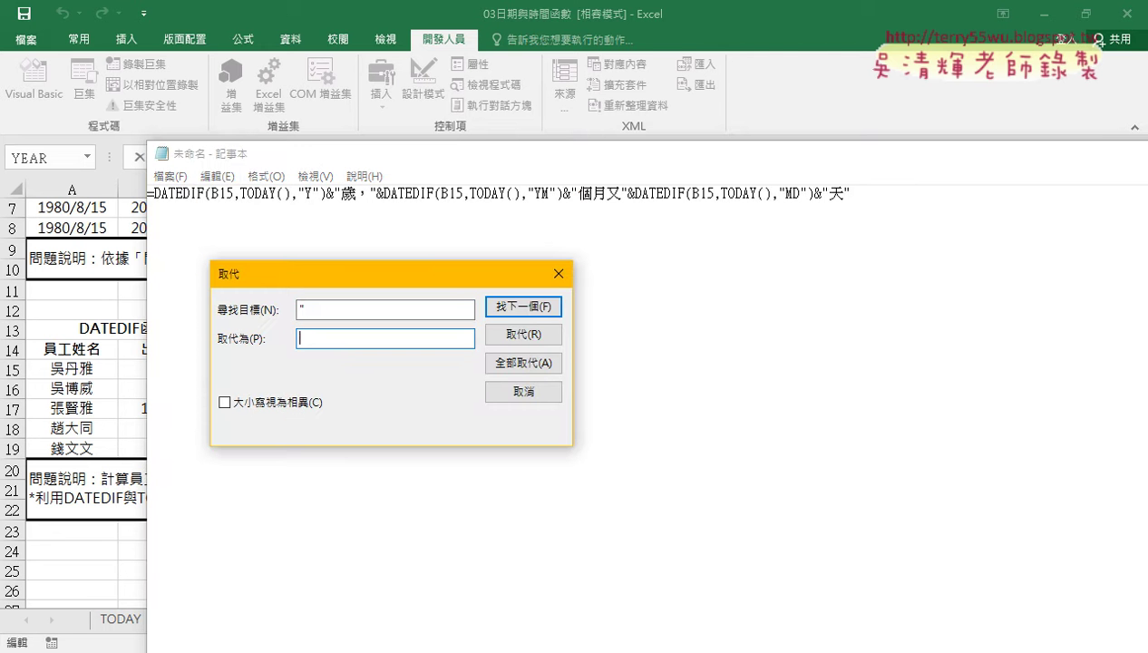
{"action": "type", "text": "\"\""}
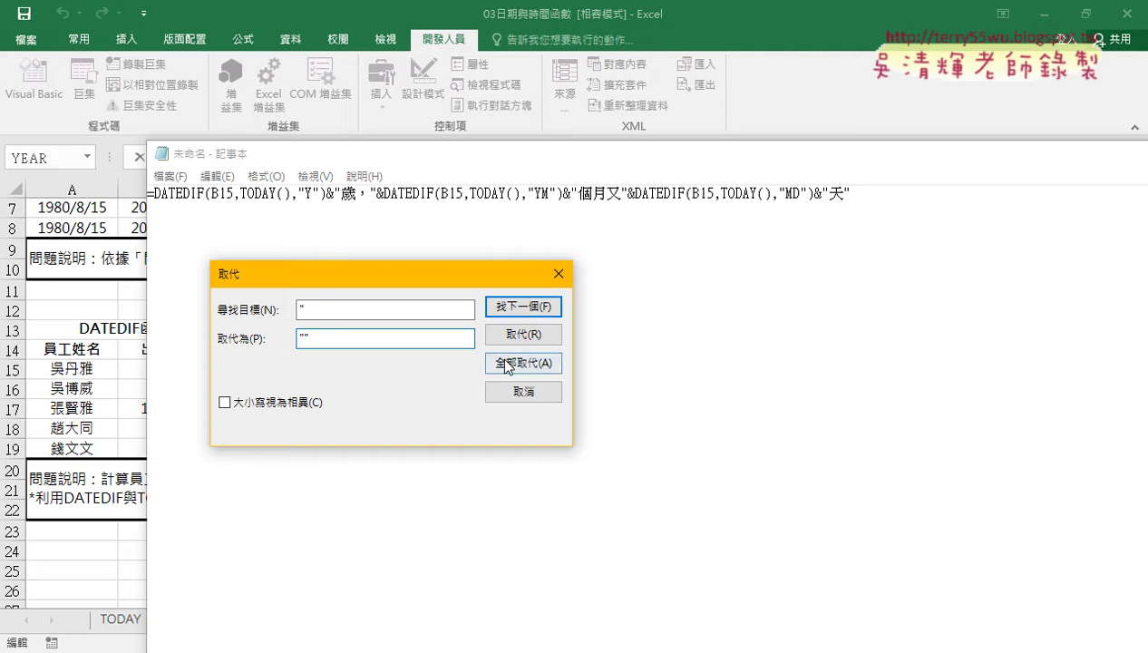
{"action": "left_click", "coordinate": [513, 363]}
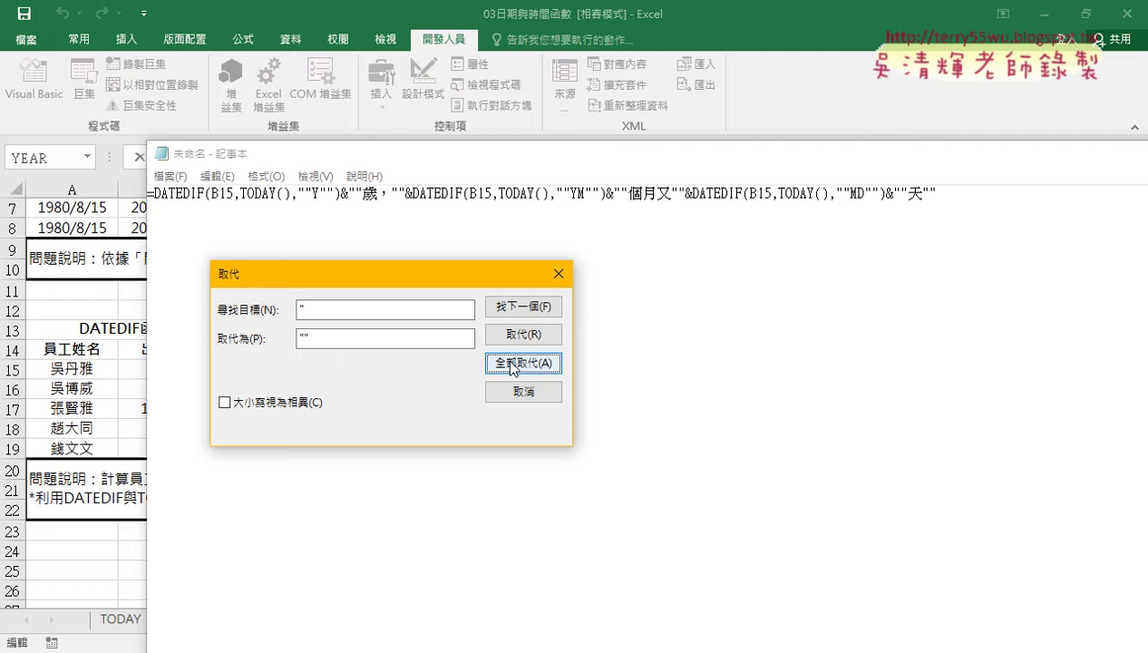
{"action": "left_click", "coordinate": [559, 273]}
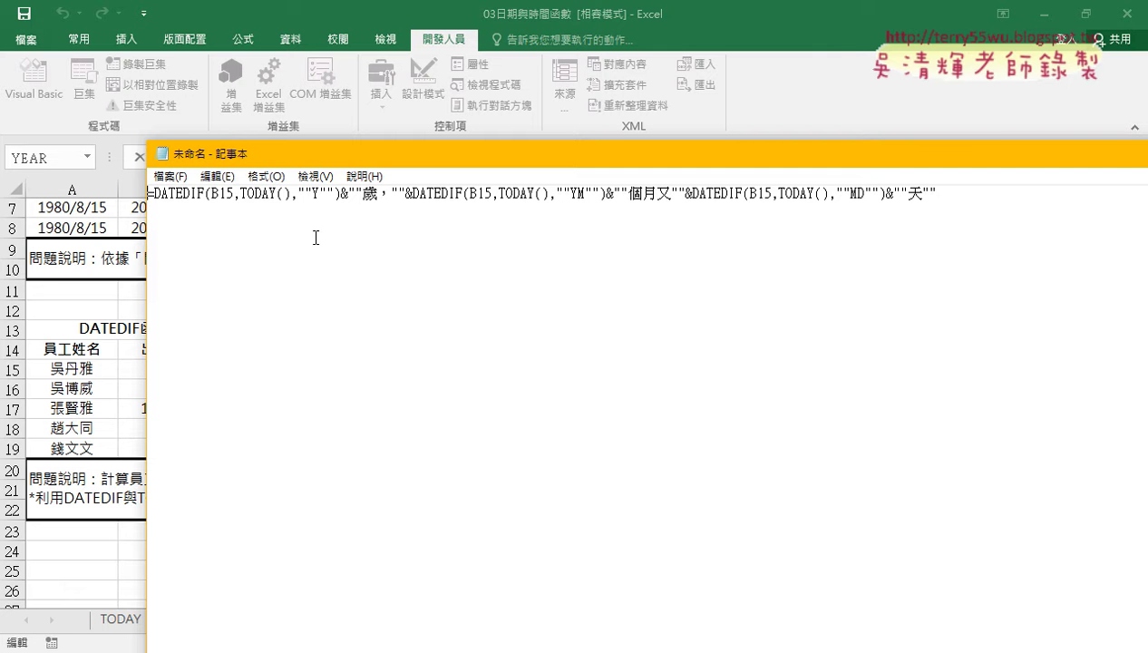
- Copy the quote-doubled formula from Notepad and paste it over "" in the 年齡 Cells line
{"action": "left_click_drag", "start_coordinate": [971, 206], "coordinate": [127, 181]}
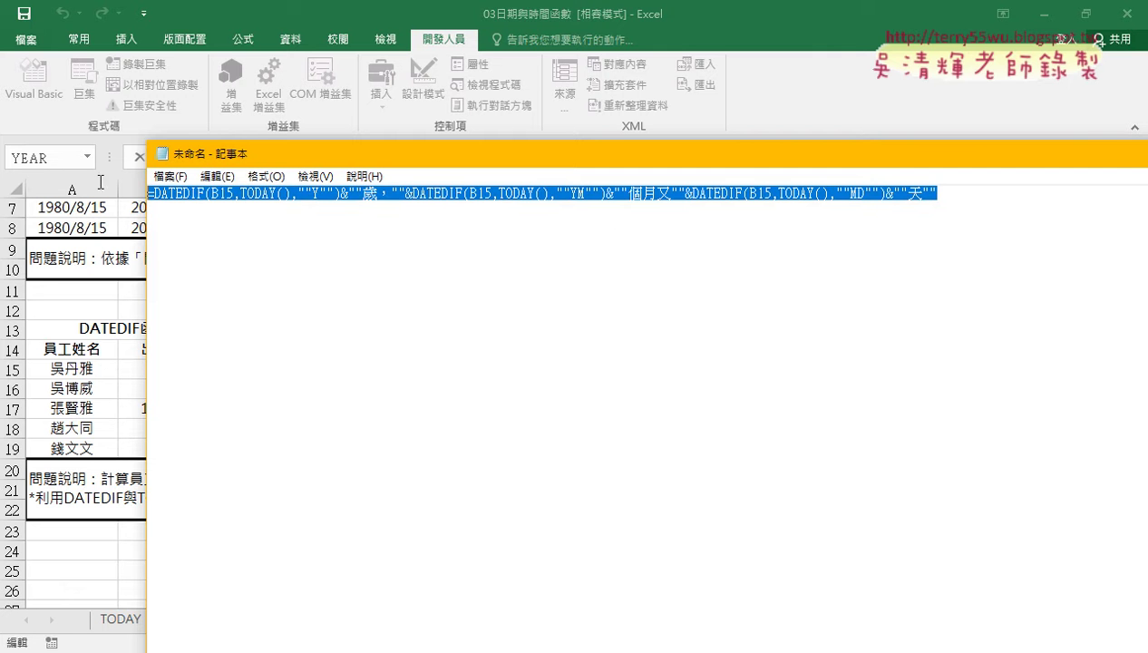
{"action": "right_click", "coordinate": [317, 197]}
{"action": "left_click", "coordinate": [365, 253]}
{"action": "mouse_move", "coordinate": [456, 626]}
{"action": "left_click", "coordinate": [459, 628]}
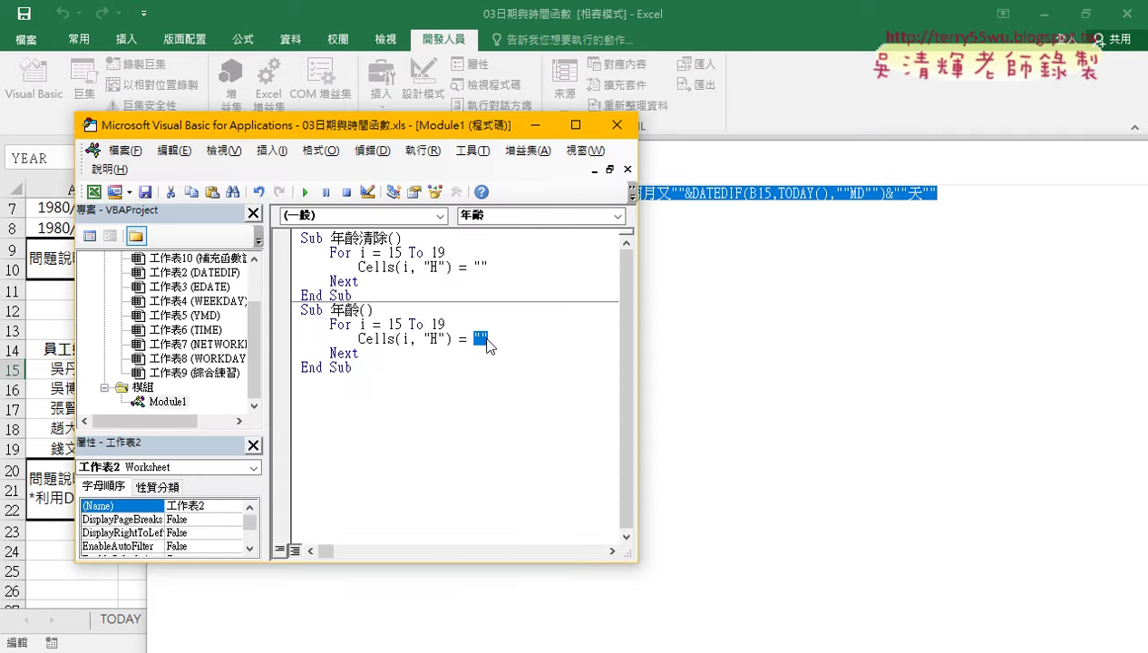
{"action": "key", "text": "alt+F11"}
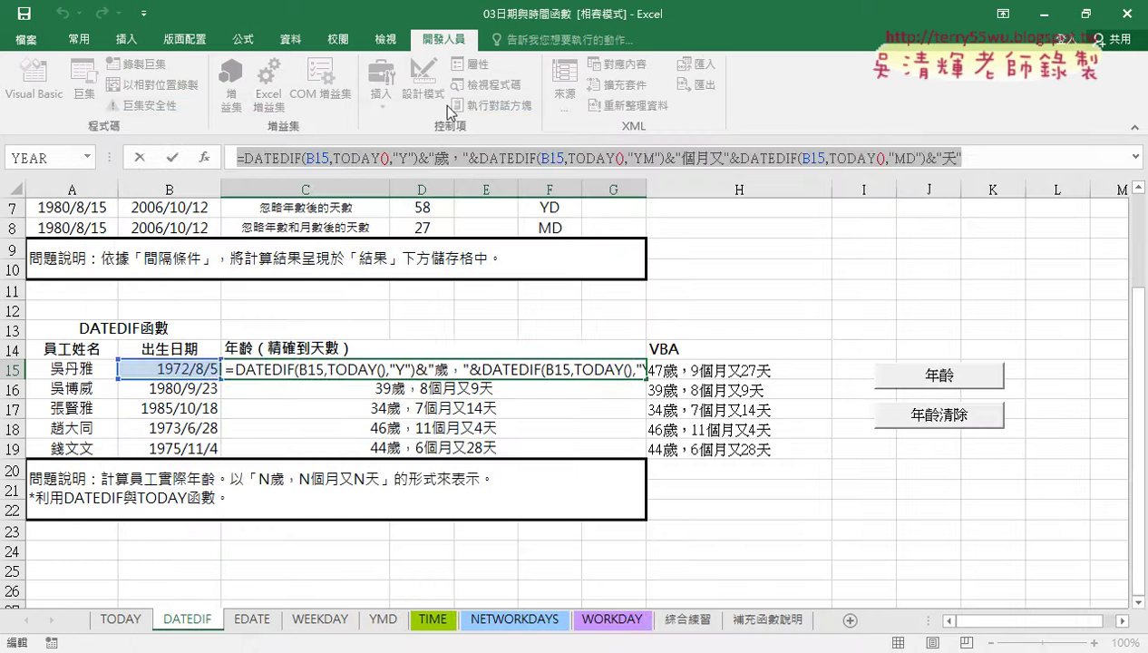
{"action": "left_click", "coordinate": [139, 159]}
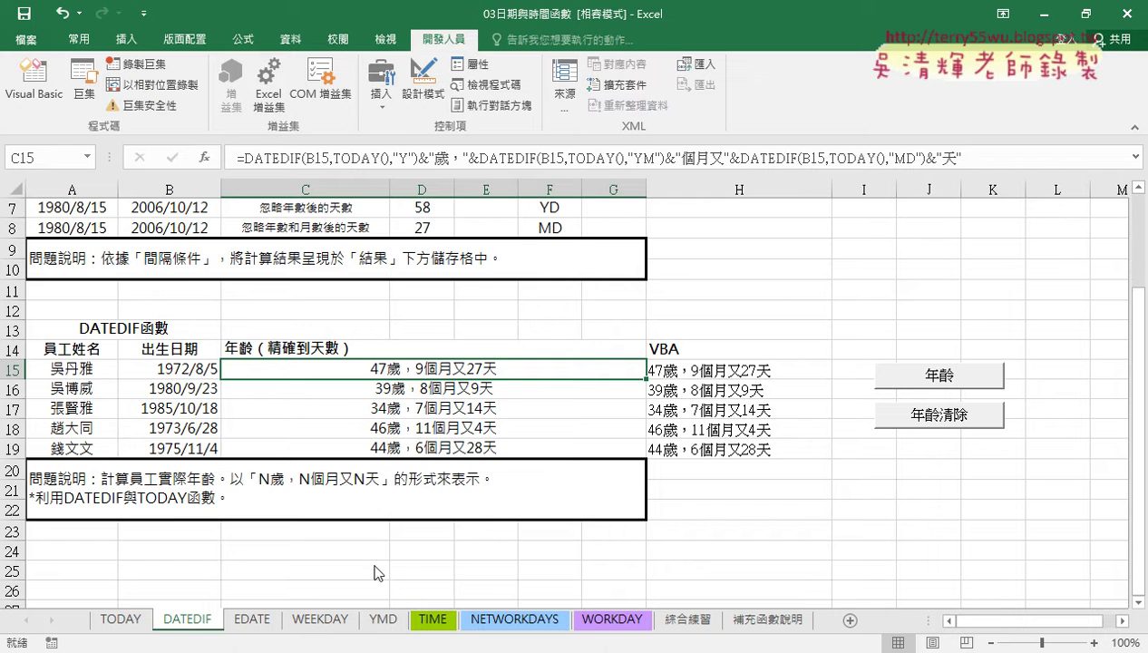
{"action": "left_click", "coordinate": [498, 617]}
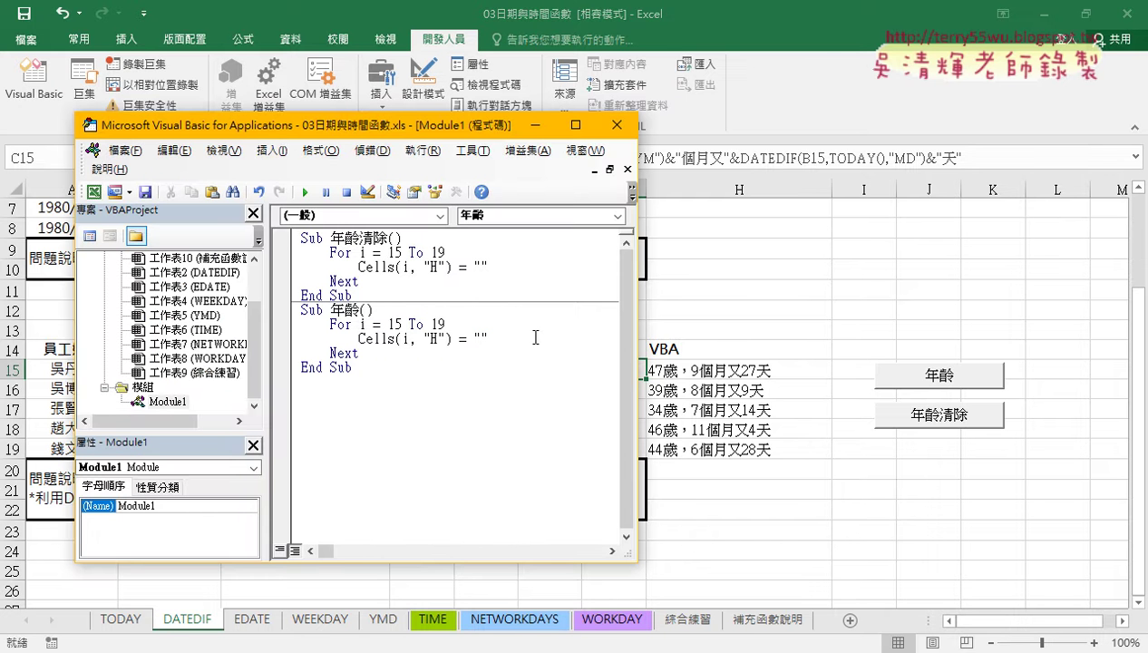
{"action": "key", "text": "ctrl+v"}
- Maximize the VBA editor and select the row number 15 after B
{"action": "left_click", "coordinate": [575, 124]}
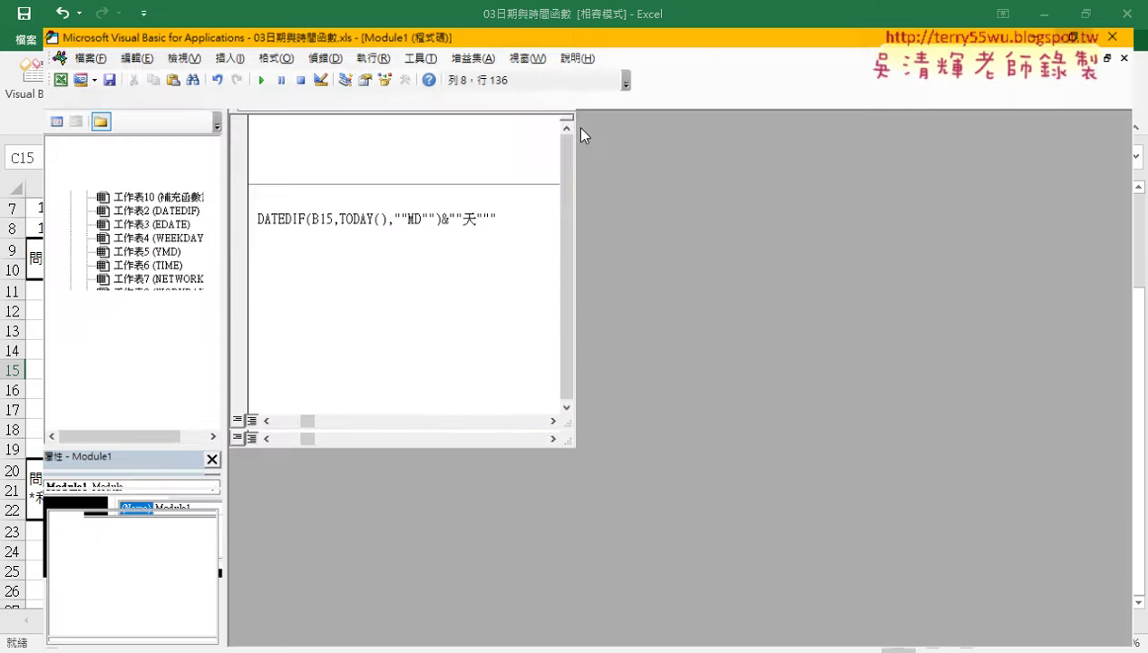
{"action": "left_click_drag", "start_coordinate": [385, 640], "coordinate": [295, 640]}
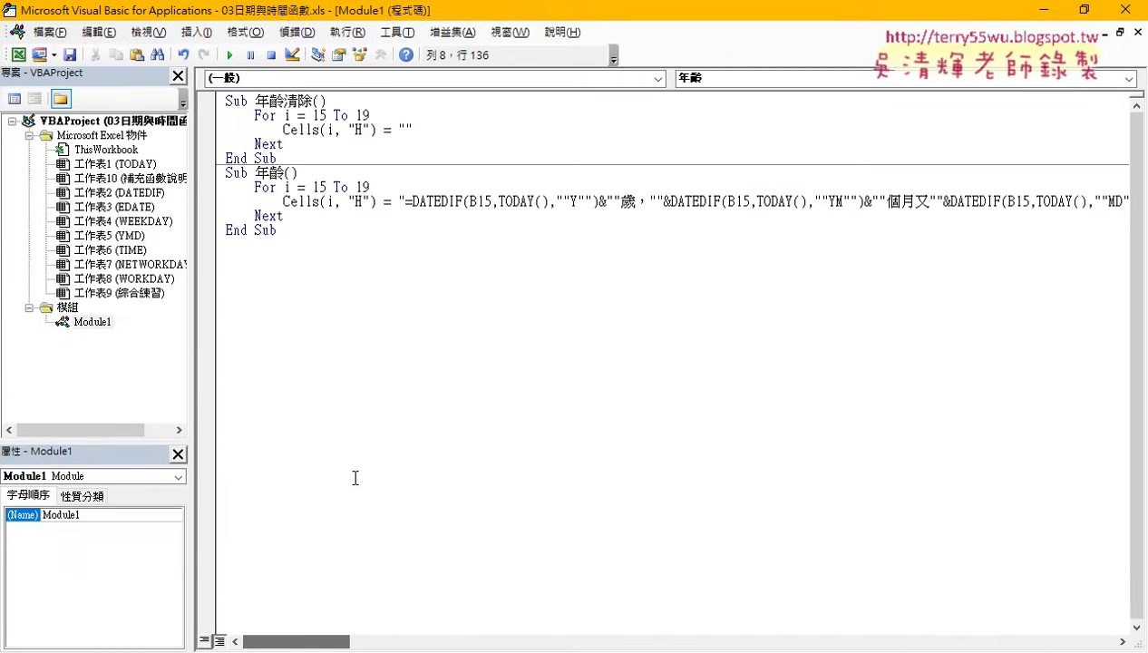
{"action": "left_click_drag", "start_coordinate": [491, 202], "coordinate": [478, 202]}
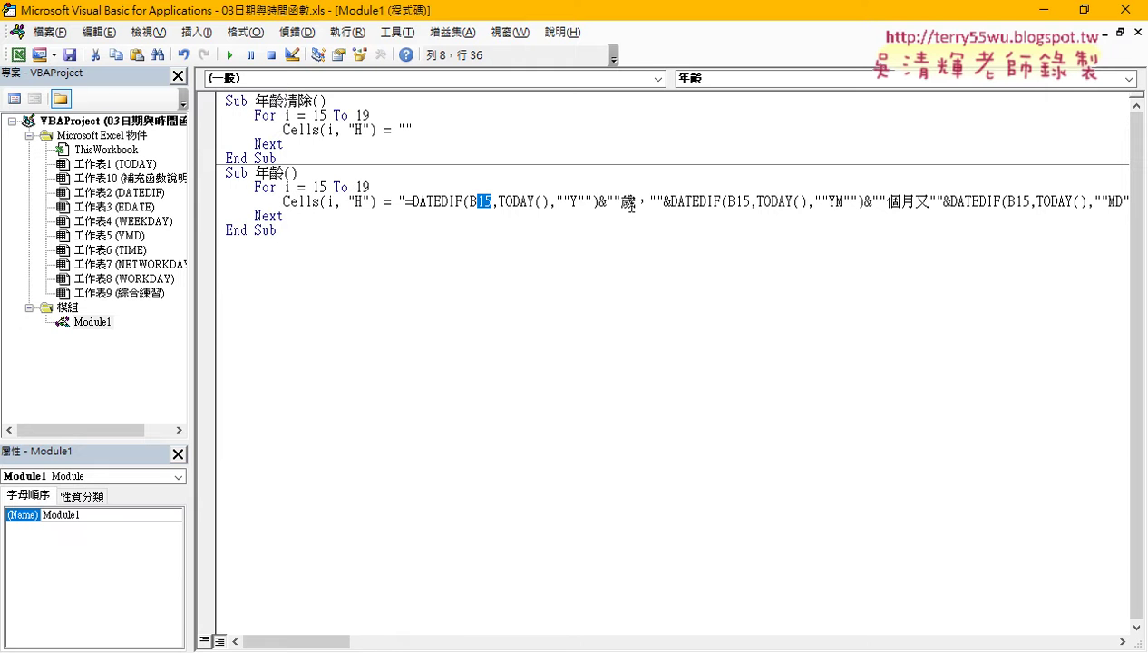
- Replace the first DATEDIF's B15 row number with " & i & "
{"action": "type", "text": "\"\""}
{"action": "type", "text": "&&"}
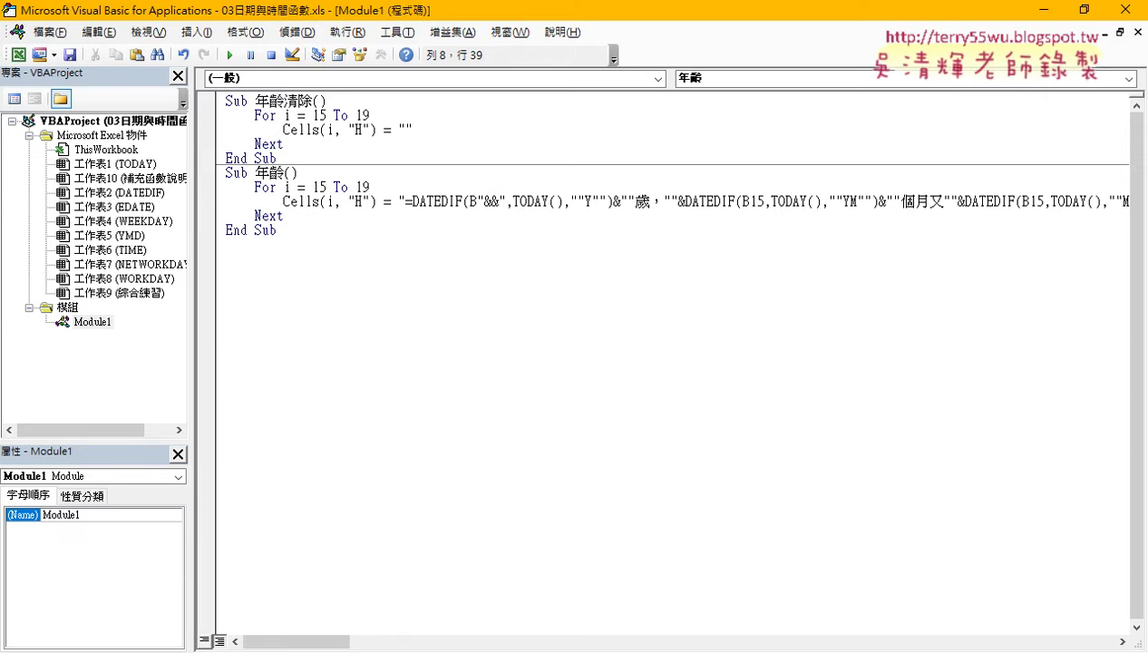
{"action": "type", "text": "i"}
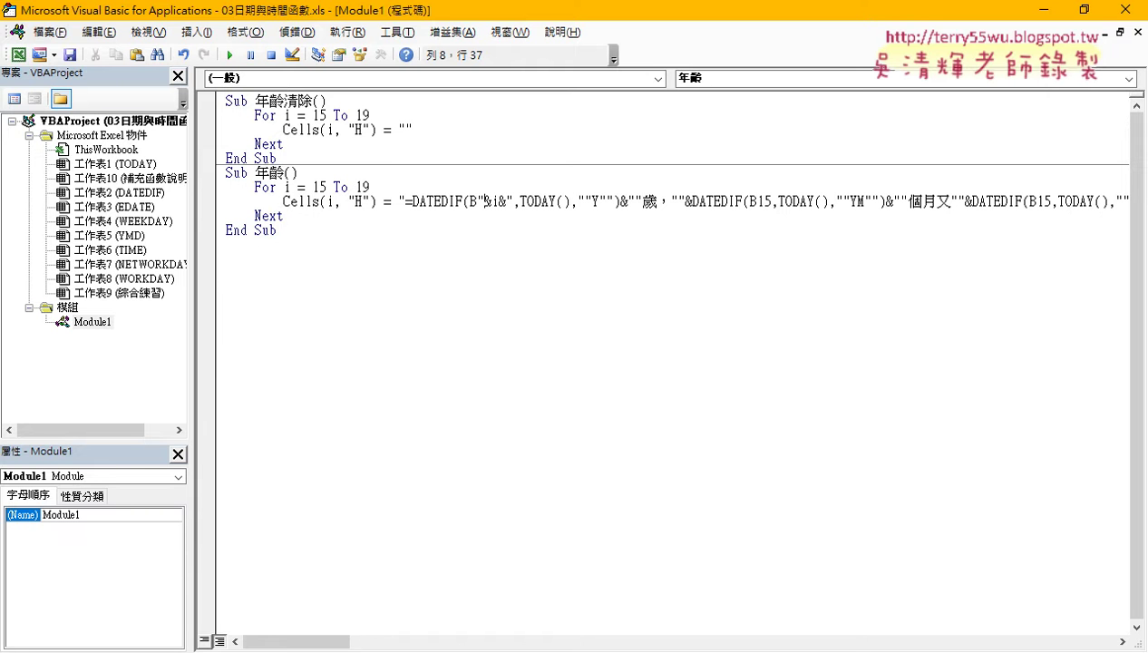
{"action": "key", "text": "Right"}
{"action": "key", "text": "Right"}
{"action": "key", "text": "space"}
{"action": "key", "text": "Right"}
{"action": "key", "text": "space"}
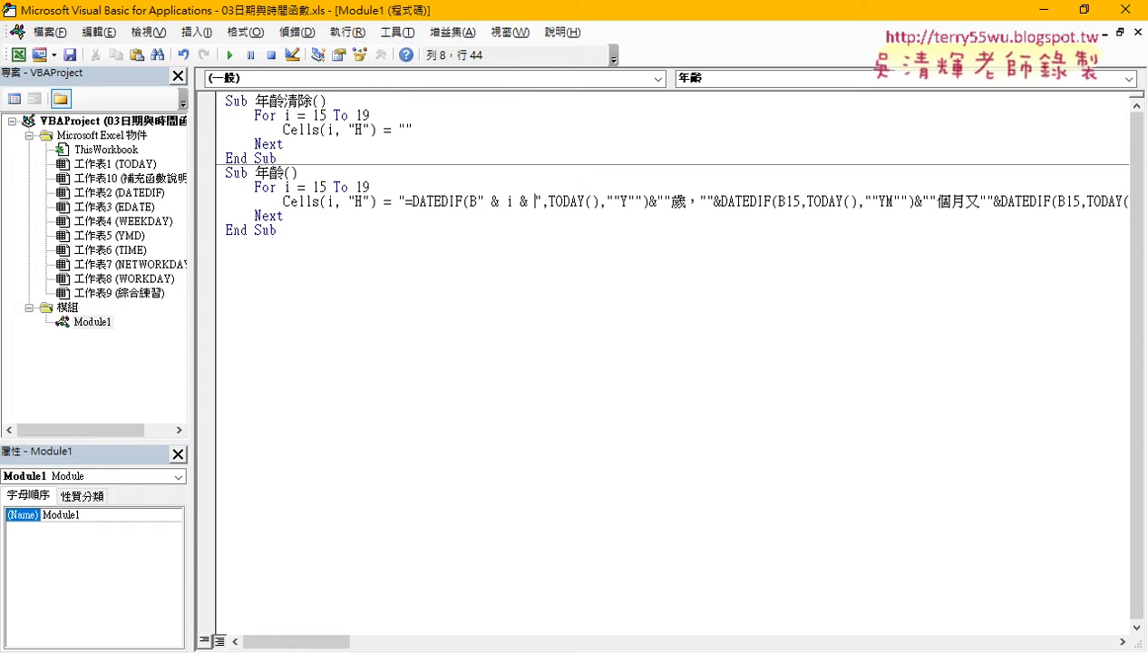
- Copy the " & i & " fragment and paste it over the 15 in the second and third DATEDIF calls
{"action": "left_click_drag", "start_coordinate": [476, 201], "coordinate": [540, 200]}
{"action": "right_click", "coordinate": [525, 204]}
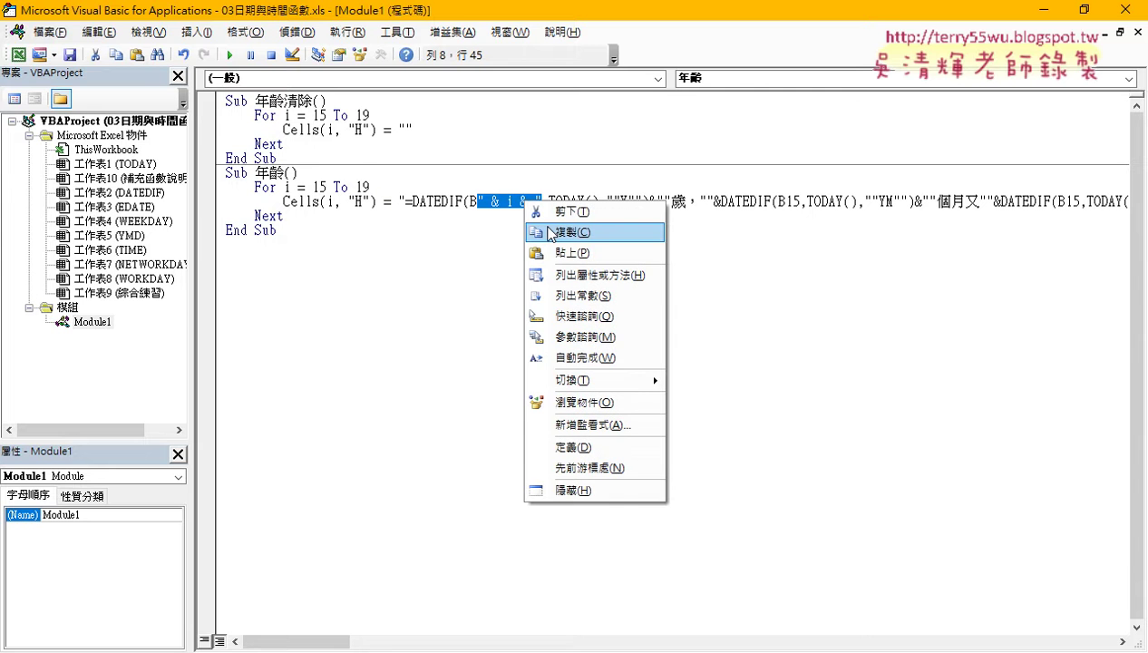
{"action": "left_click", "coordinate": [548, 232]}
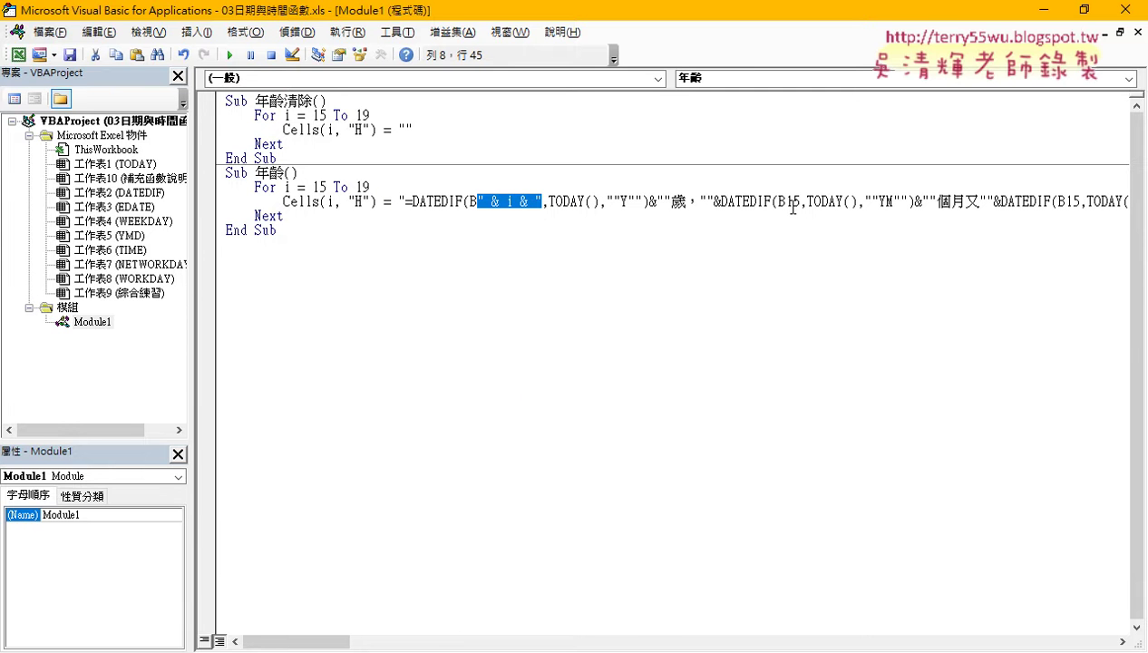
{"action": "left_click_drag", "start_coordinate": [785, 201], "coordinate": [800, 202]}
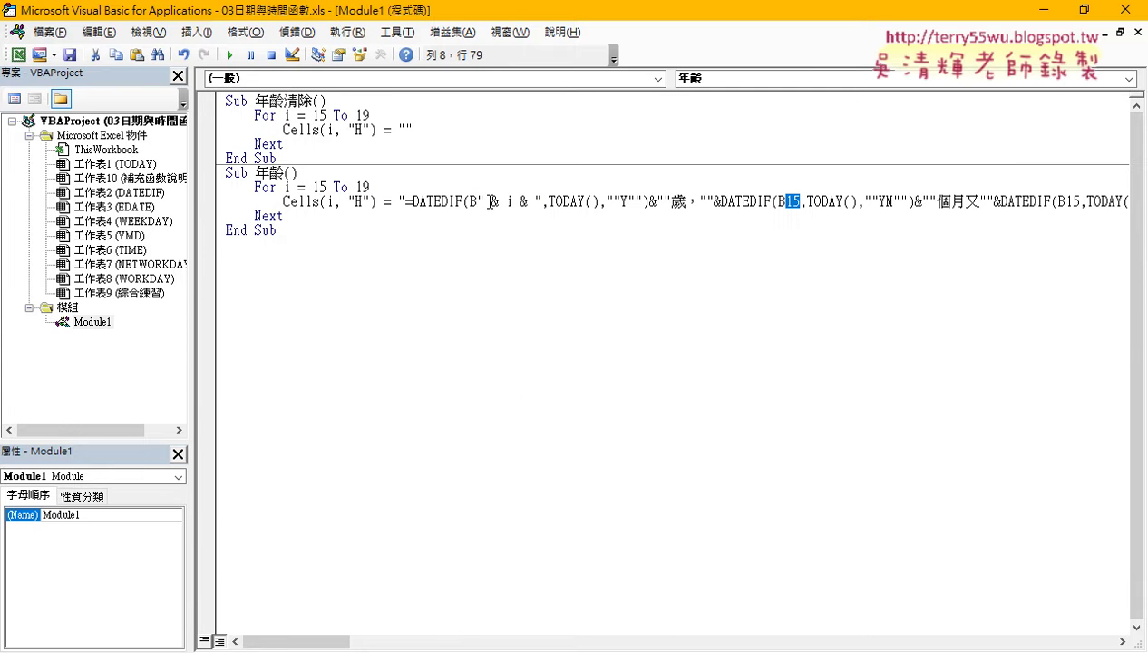
{"action": "right_click", "coordinate": [788, 204]}
{"action": "left_click", "coordinate": [814, 261]}
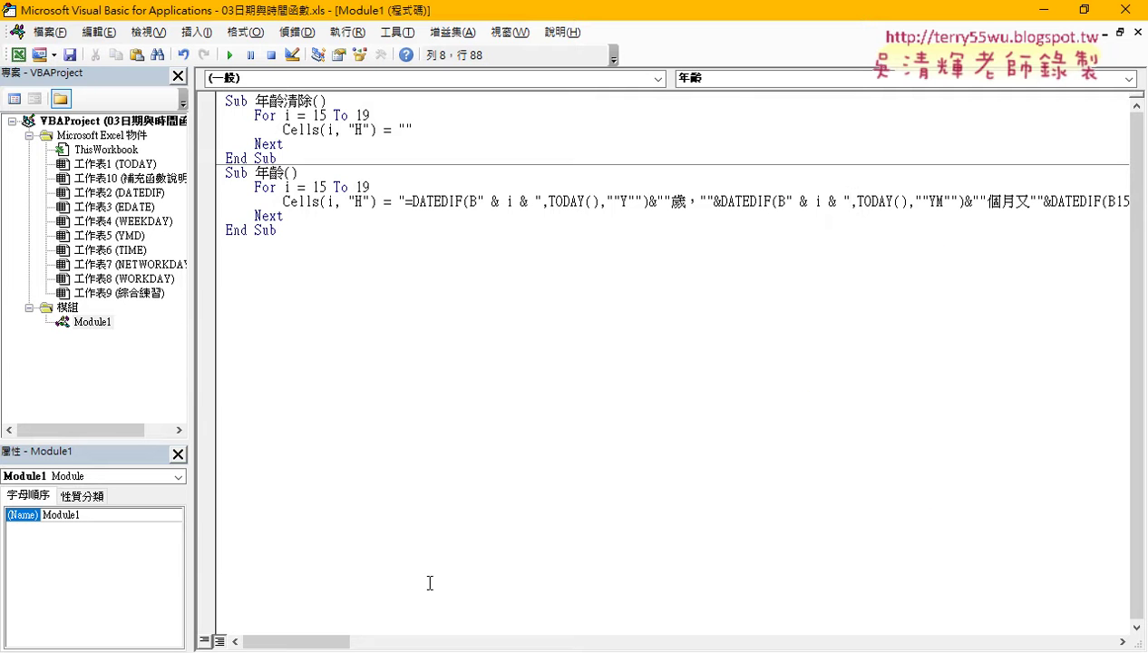
{"action": "left_click_drag", "start_coordinate": [315, 643], "coordinate": [344, 646]}
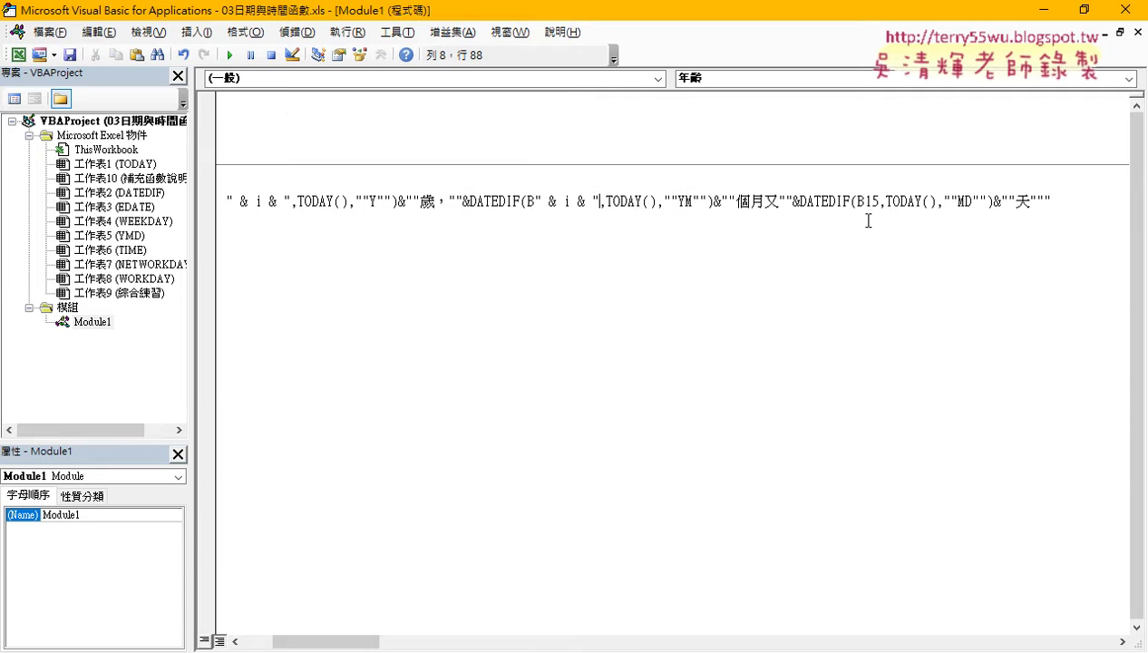
{"action": "left_click_drag", "start_coordinate": [860, 201], "coordinate": [876, 201]}
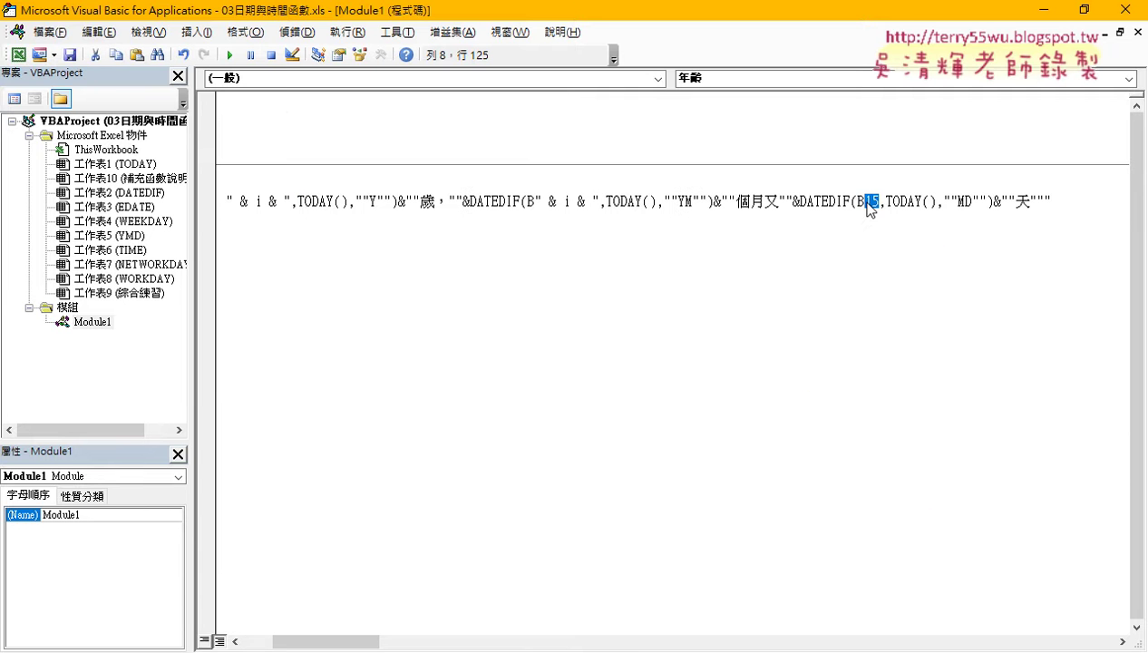
{"action": "right_click", "coordinate": [873, 203]}
{"action": "left_click", "coordinate": [891, 258]}
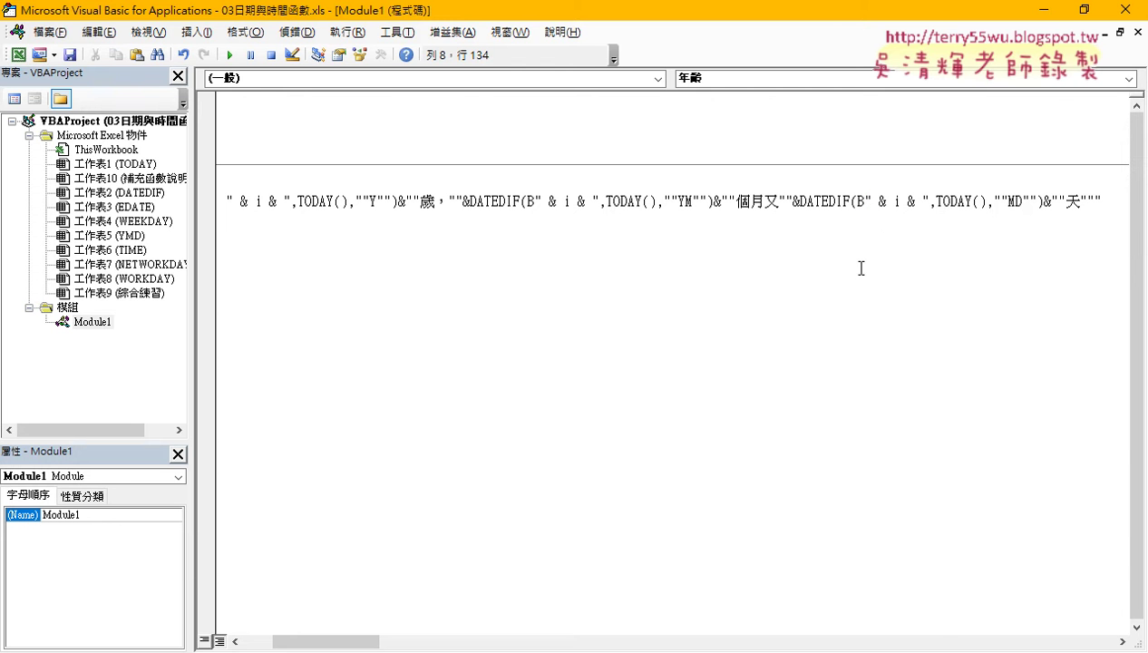
{"action": "left_click", "coordinate": [1044, 10]}
- Run the 年齡清除 button and then the 年齡 button to refill H15:H19
{"action": "left_click", "coordinate": [984, 552]}
{"action": "left_click", "coordinate": [950, 423]}
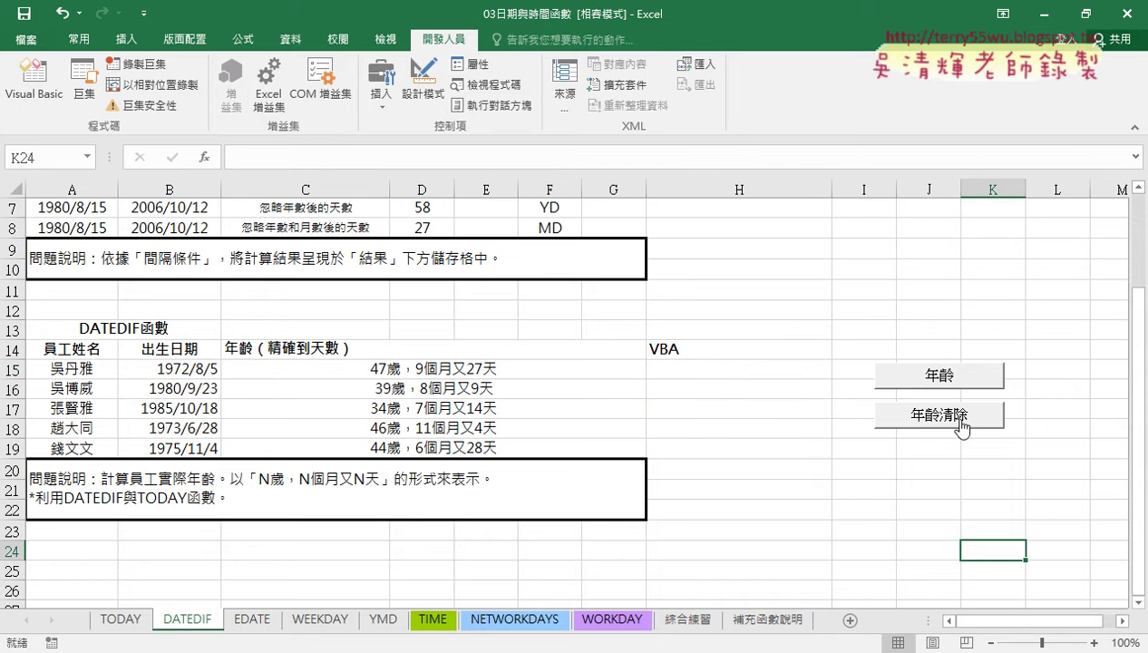
{"action": "left_click", "coordinate": [953, 383]}
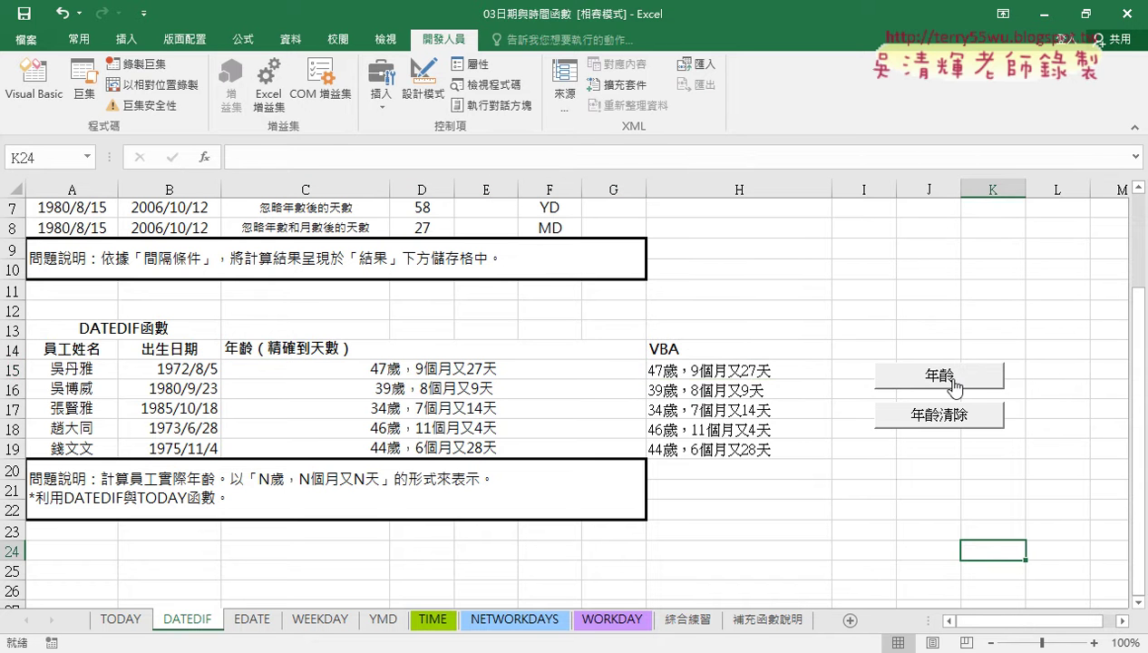
- Check the formulas in H15, H16 and H17 use their own row's birth date, compared with C15
{"action": "left_click", "coordinate": [741, 372]}
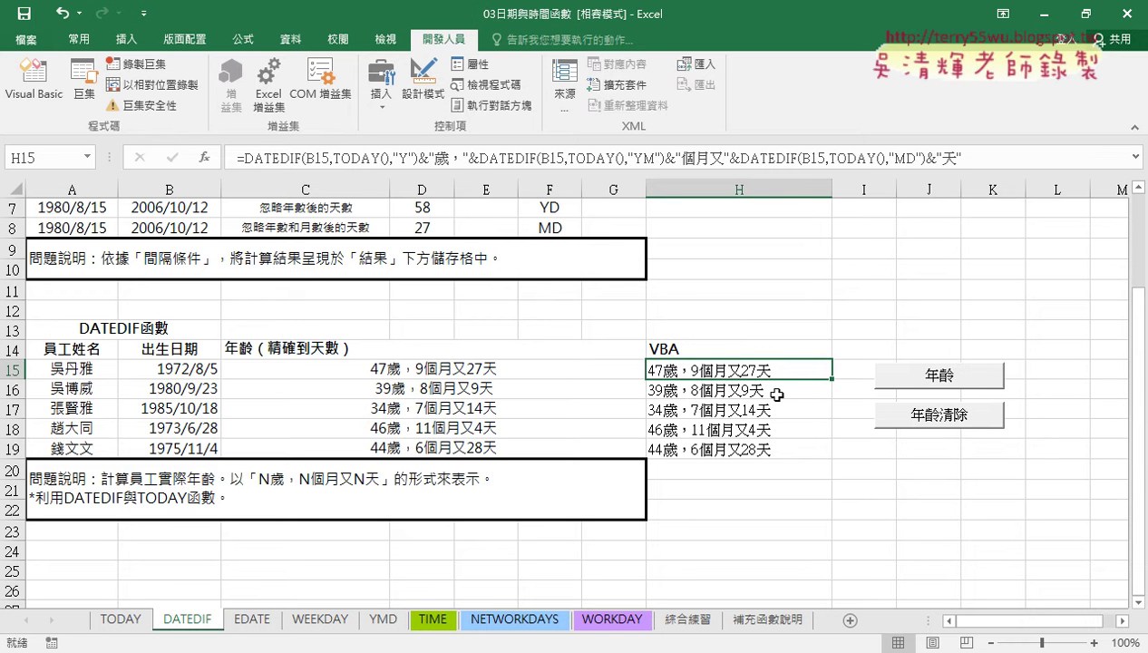
{"action": "left_click", "coordinate": [775, 395]}
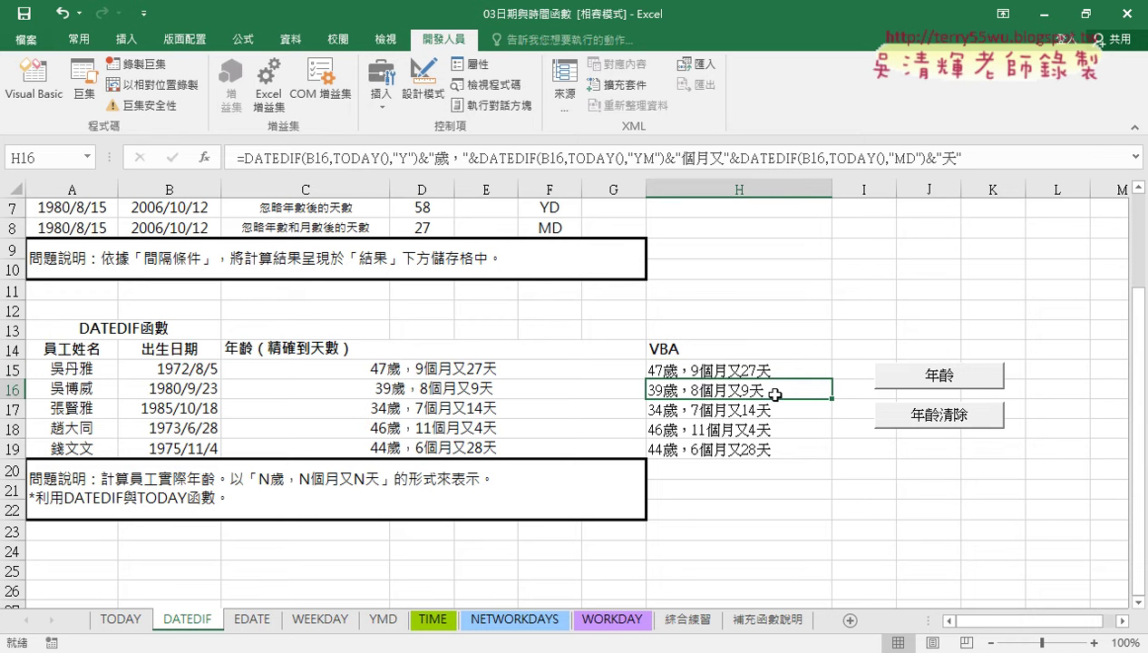
{"action": "left_click", "coordinate": [767, 370]}
{"action": "left_click", "coordinate": [764, 388]}
{"action": "left_click", "coordinate": [706, 410]}
{"action": "left_click", "coordinate": [386, 371]}
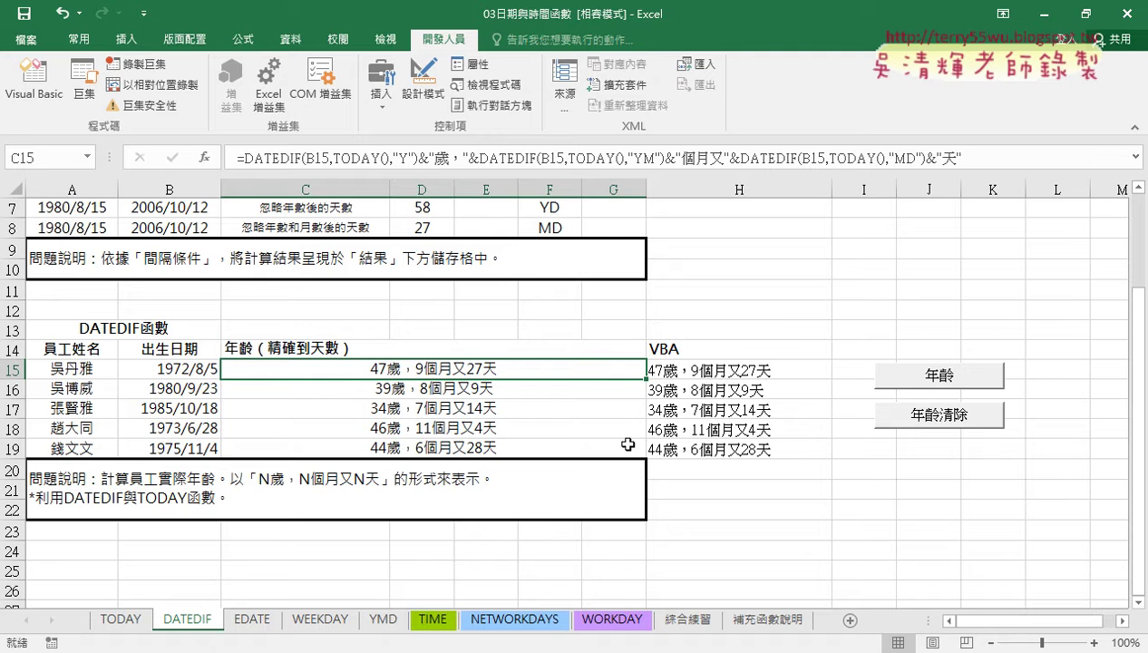
{"action": "left_click", "coordinate": [447, 649]}
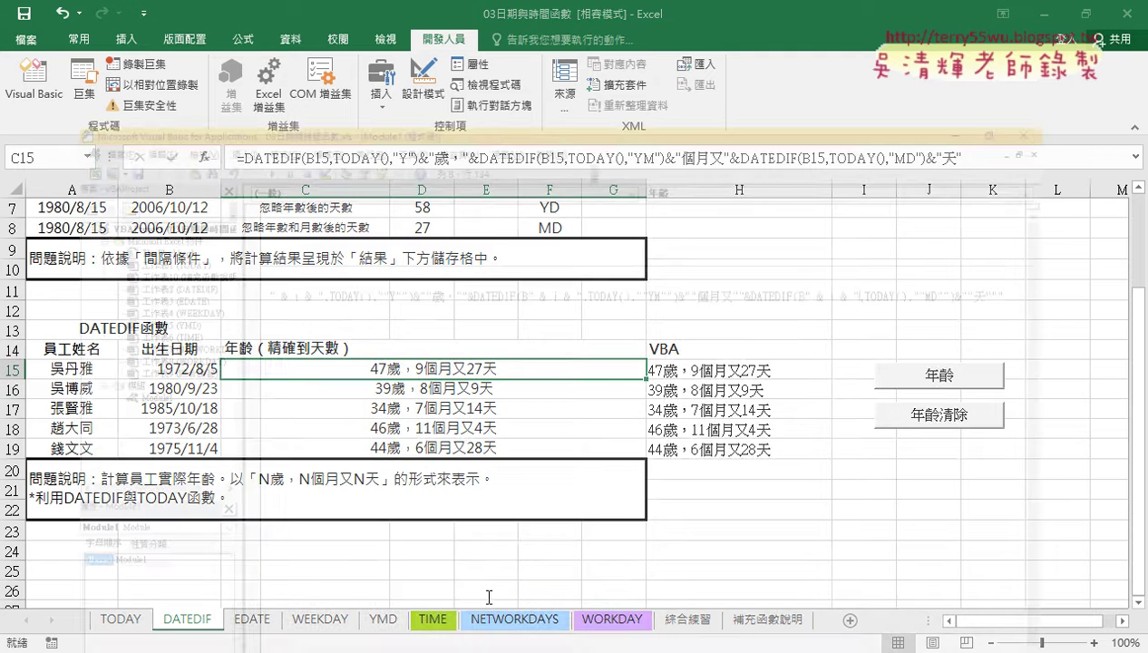
- Review the long single-line Cells(i, "H") formula in the 年齡 macro
{"action": "left_click", "coordinate": [513, 585]}
{"action": "left_click_drag", "start_coordinate": [338, 641], "coordinate": [293, 644]}
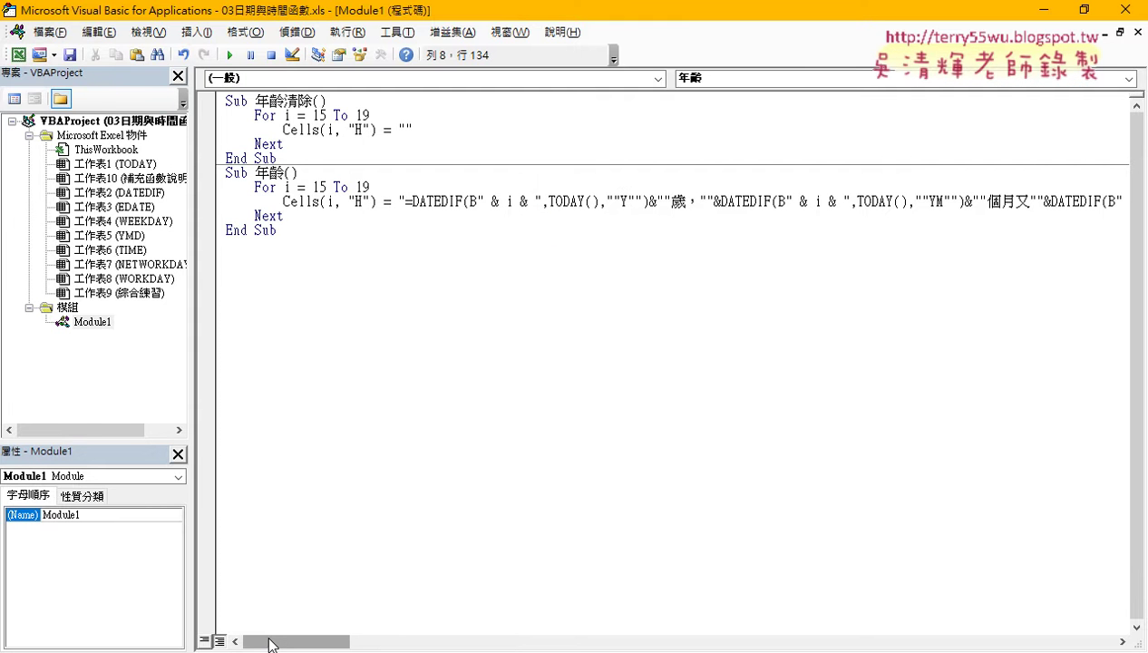
{"action": "left_click_drag", "start_coordinate": [400, 202], "coordinate": [1138, 202]}
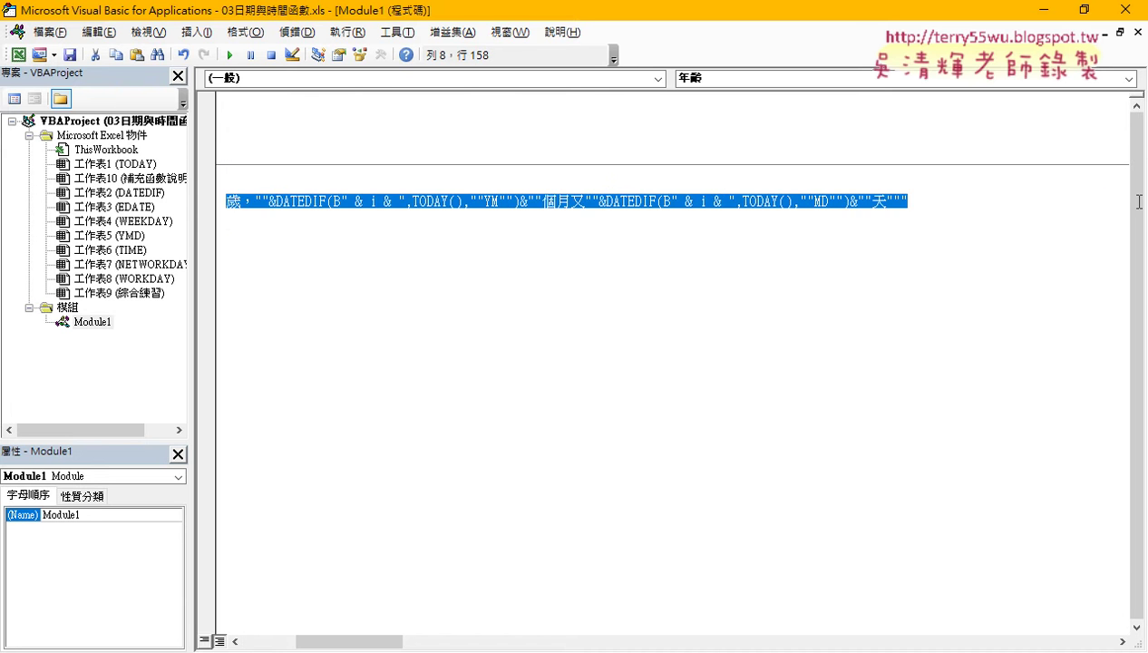
{"action": "left_click_drag", "start_coordinate": [978, 198], "coordinate": [27, 215]}
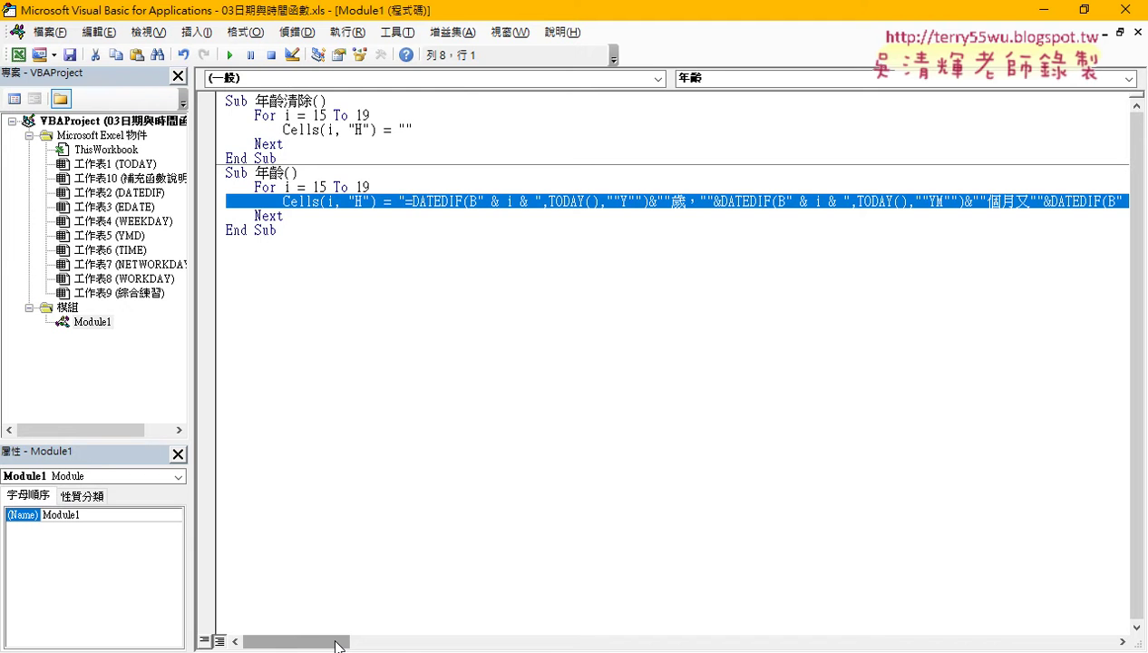
{"action": "mouse_move", "coordinate": [335, 644]}
{"action": "left_mouse_down"}
{"action": "mouse_move", "coordinate": [356, 646]}
{"action": "mouse_move", "coordinate": [329, 644]}
{"action": "left_mouse_up"}
{"action": "left_click", "coordinate": [575, 436]}
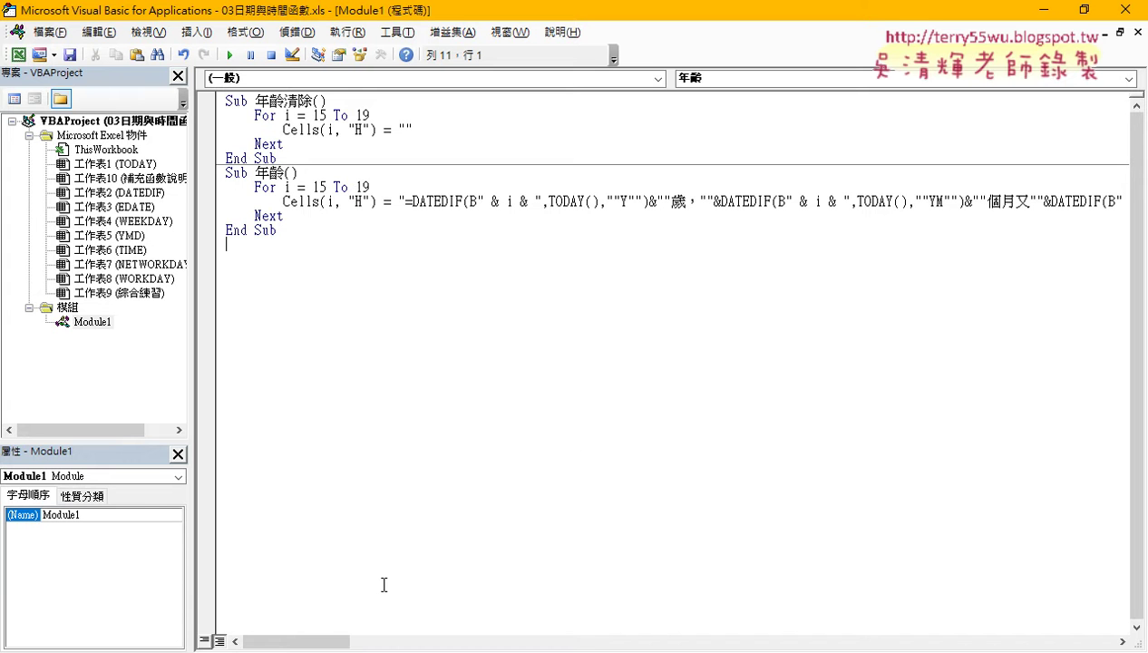
{"action": "mouse_move", "coordinate": [325, 642]}
{"action": "left_mouse_down"}
{"action": "mouse_move", "coordinate": [353, 643]}
{"action": "mouse_move", "coordinate": [326, 642]}
{"action": "left_mouse_up"}
- Try breaking the line before the second DATEDIF, dismiss the compile error, and undo the break
{"action": "left_click", "coordinate": [713, 201]}
{"action": "key", "text": "Return"}
{"action": "left_click", "coordinate": [871, 360]}
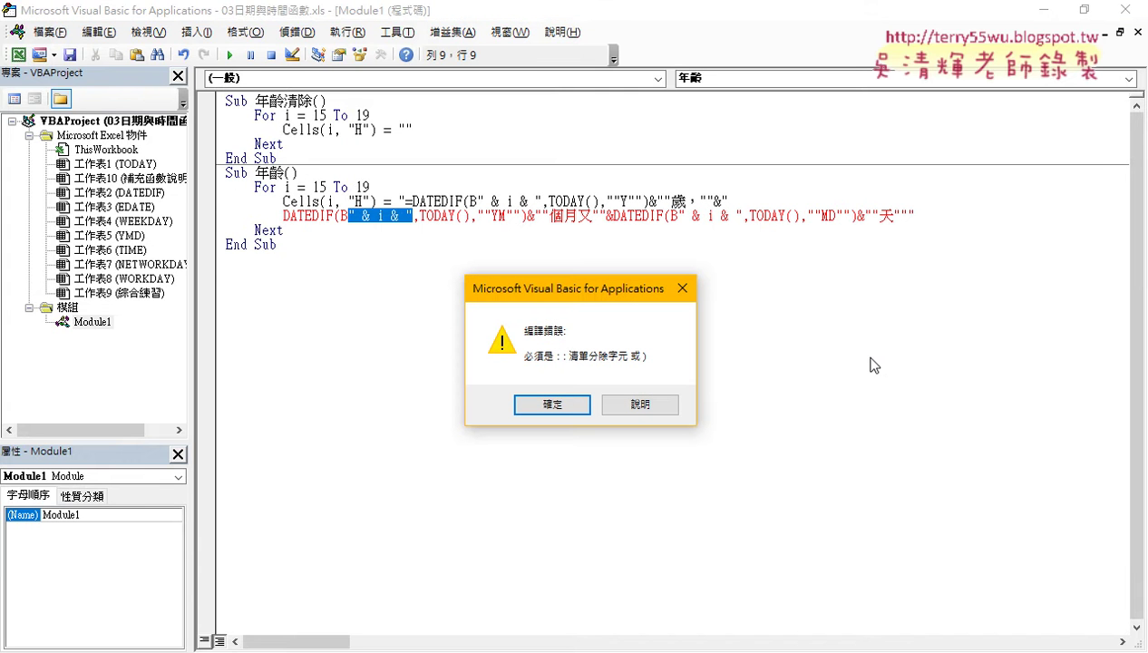
{"action": "left_click", "coordinate": [555, 401]}
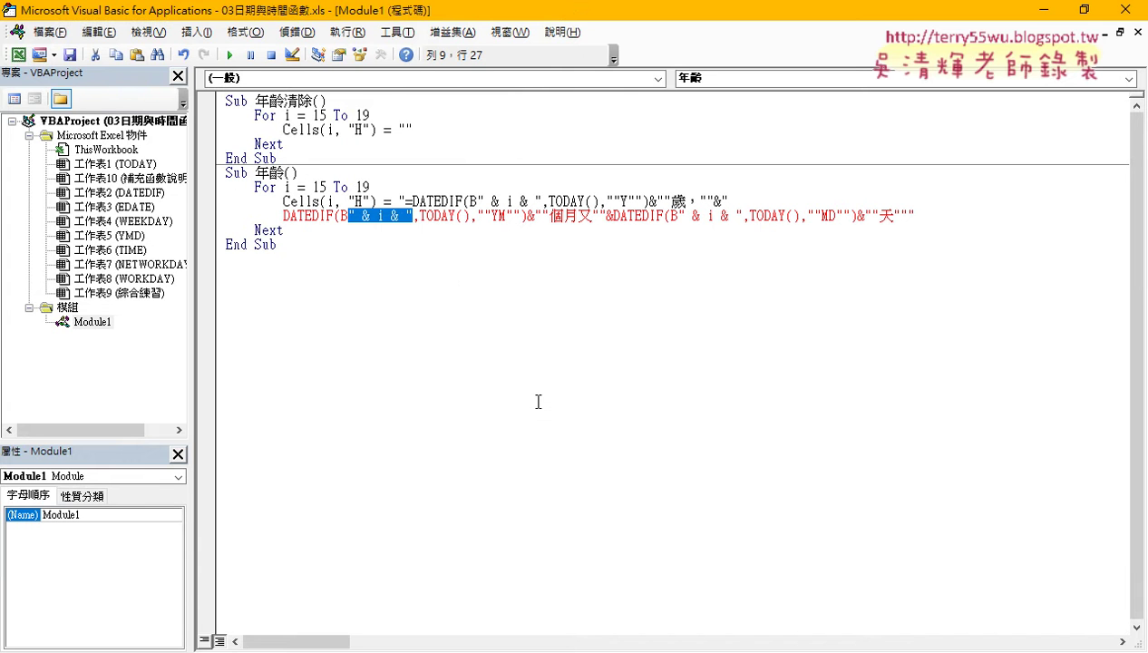
{"action": "key", "text": "ctrl+z"}
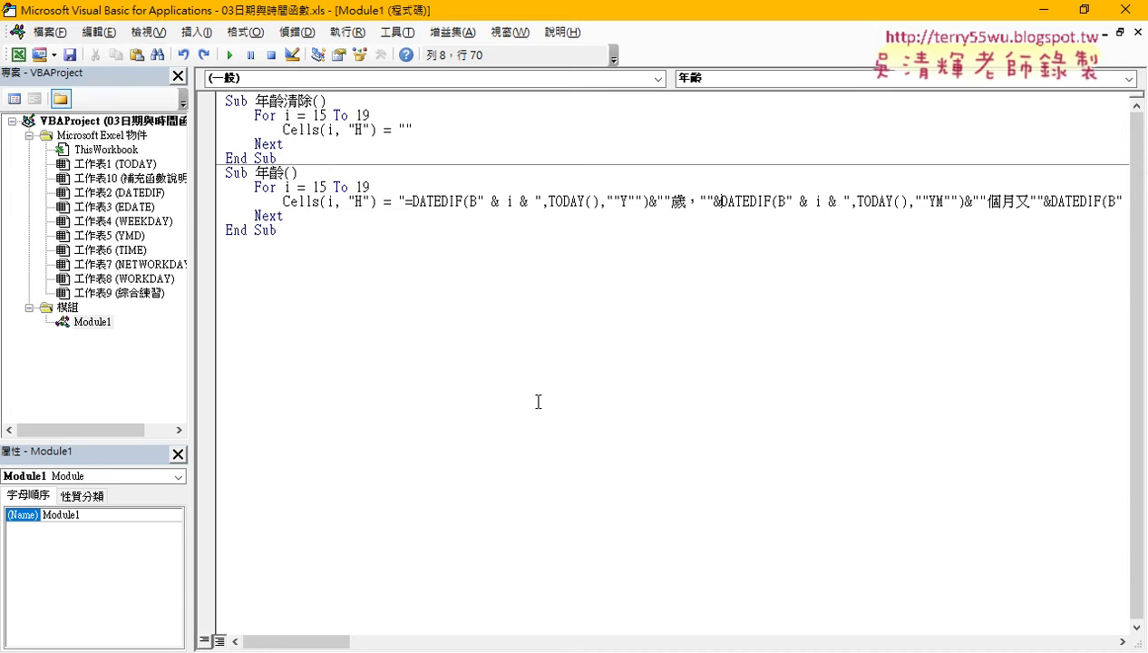
- Insert a ' _' line continuation after the second & i & of the DATEDIF formula
{"action": "left_click_drag", "start_coordinate": [478, 201], "coordinate": [541, 200]}
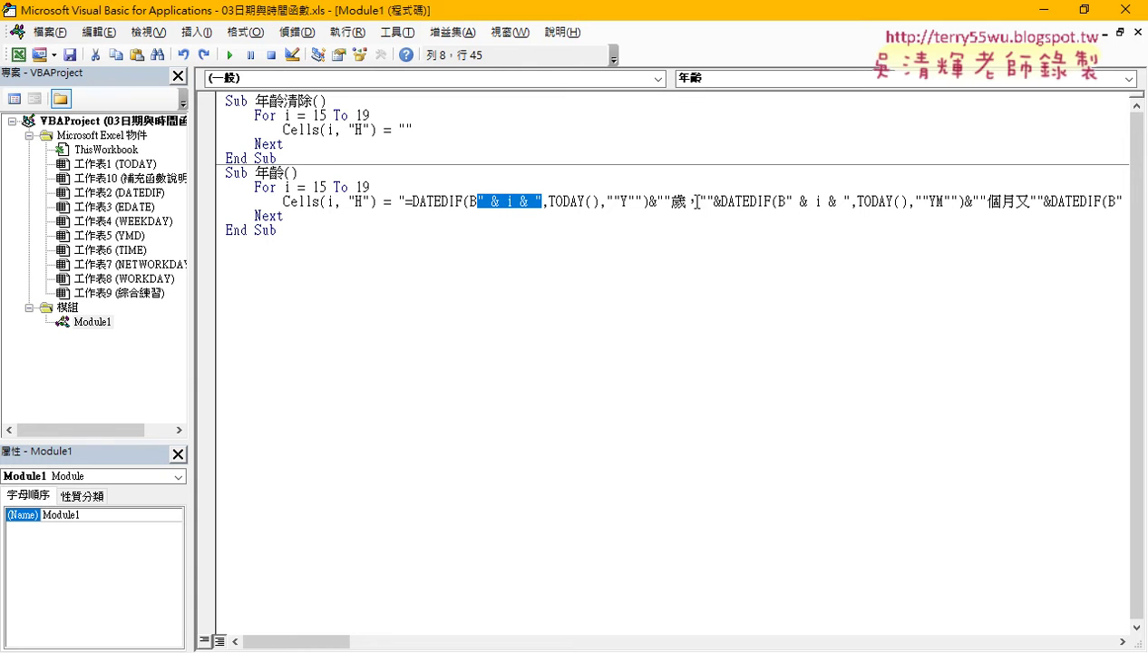
{"action": "left_click_drag", "start_coordinate": [834, 200], "coordinate": [840, 202]}
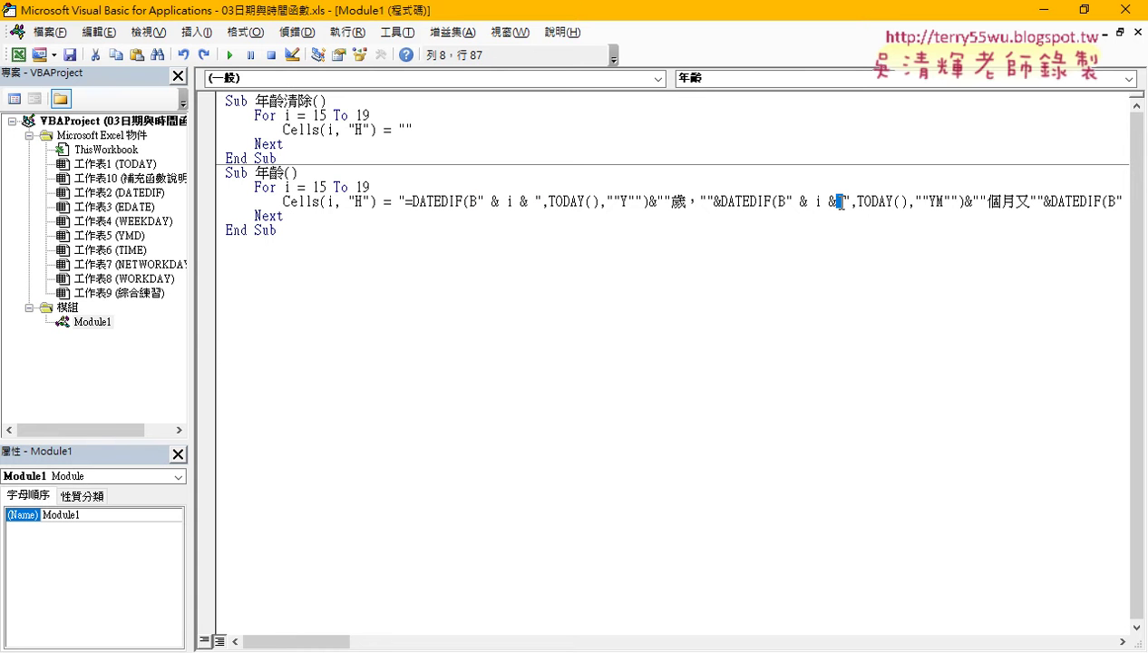
{"action": "left_click", "coordinate": [843, 202]}
{"action": "left_click_drag", "start_coordinate": [842, 202], "coordinate": [835, 201]}
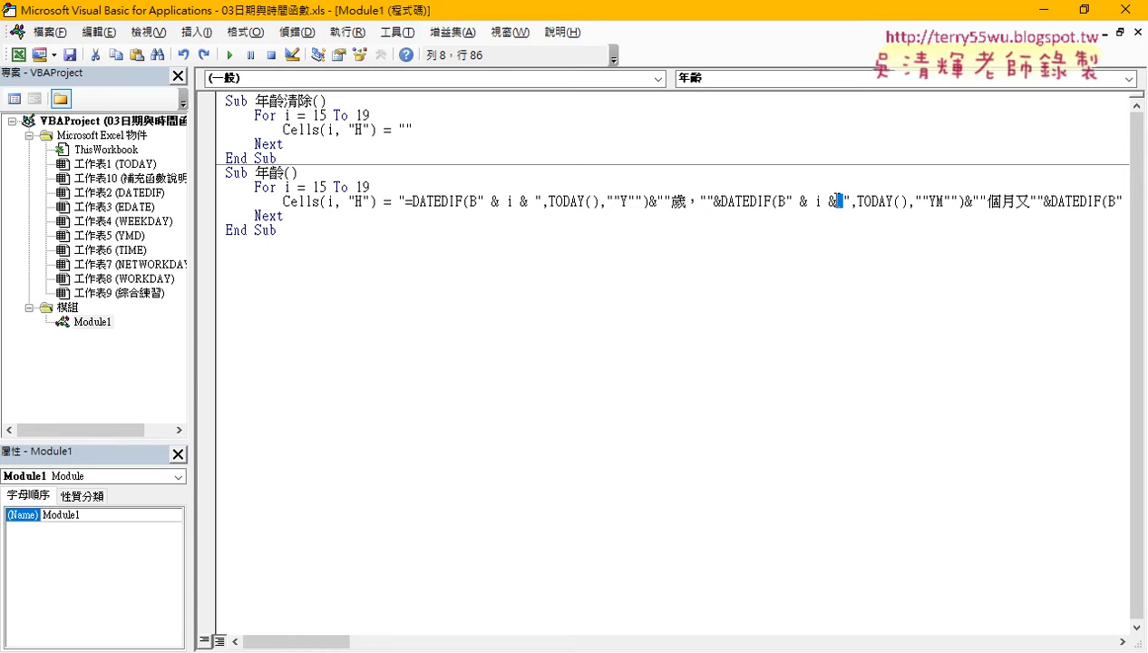
{"action": "left_click", "coordinate": [841, 202]}
{"action": "type", "text": "_"}
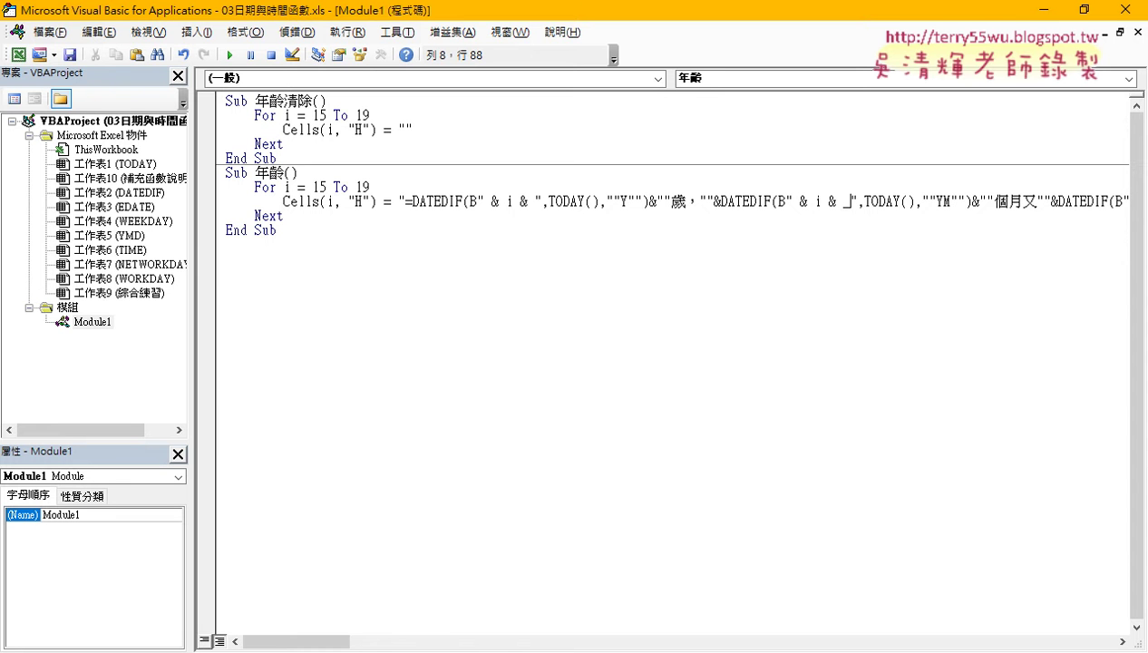
{"action": "key", "text": "Return"}
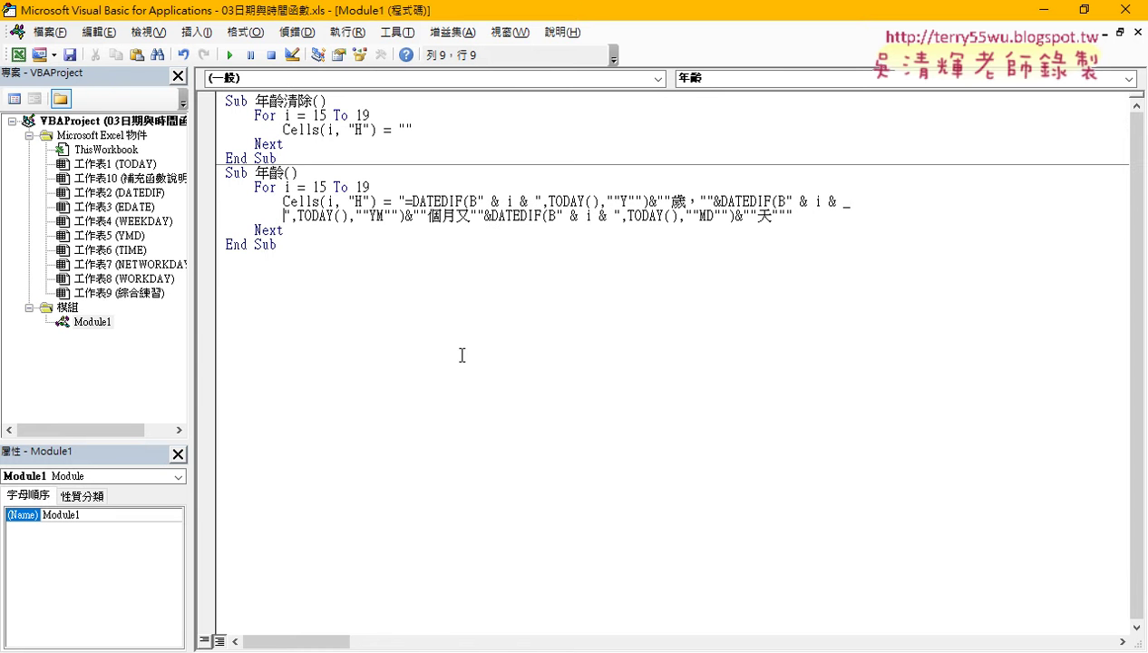
{"action": "left_click", "coordinate": [449, 364]}
- Add a ' _' continuation break after the first & i & reference in the formula
{"action": "left_click", "coordinate": [801, 201]}
{"action": "double_click", "coordinate": [802, 201]}
{"action": "double_click", "coordinate": [832, 201]}
{"action": "left_click_drag", "start_coordinate": [851, 200], "coordinate": [843, 202]}
{"action": "left_click_drag", "start_coordinate": [800, 201], "coordinate": [815, 201]}
{"action": "left_click_drag", "start_coordinate": [481, 200], "coordinate": [530, 201]}
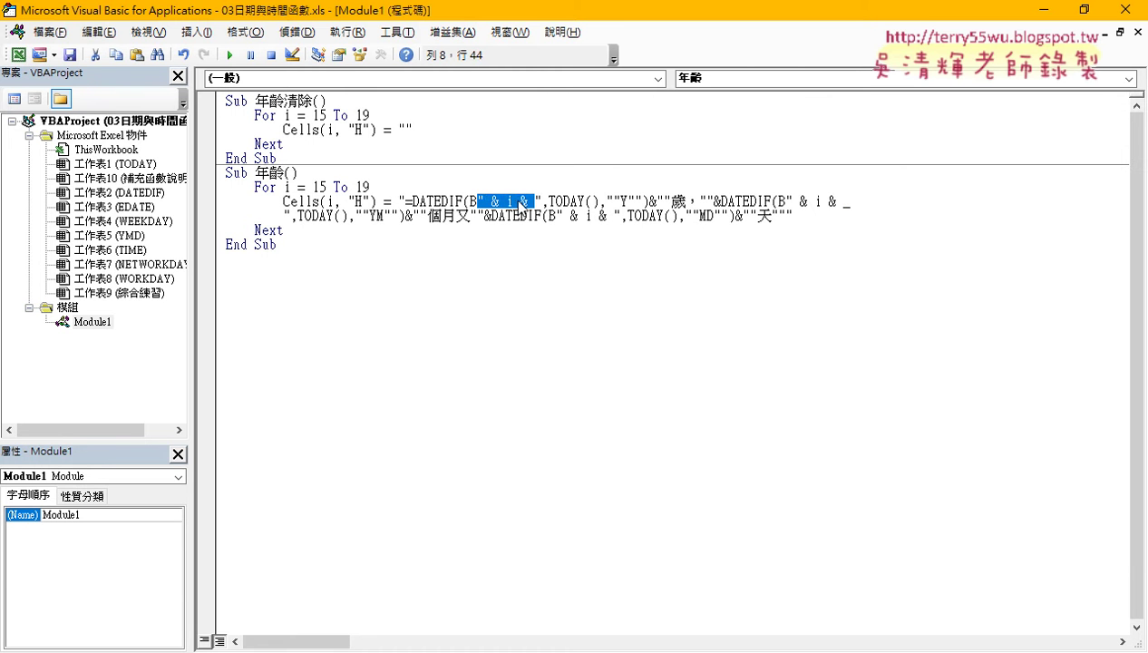
{"action": "left_click", "coordinate": [531, 201]}
{"action": "left_click", "coordinate": [535, 200]}
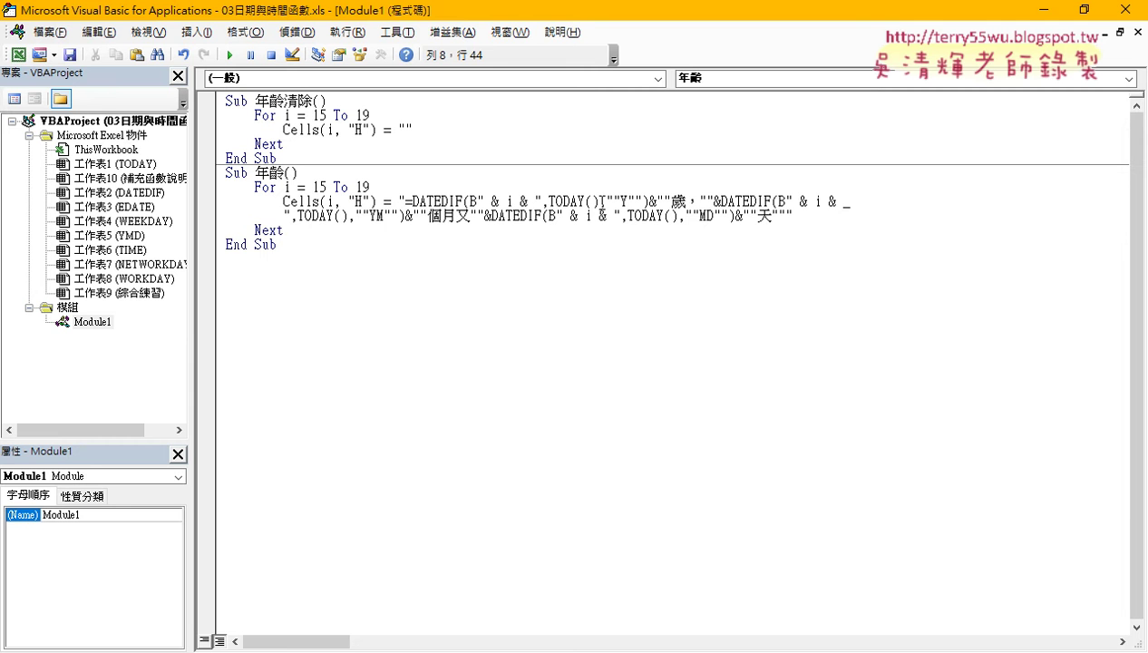
{"action": "type", "text": "_"}
{"action": "key", "text": "Return"}
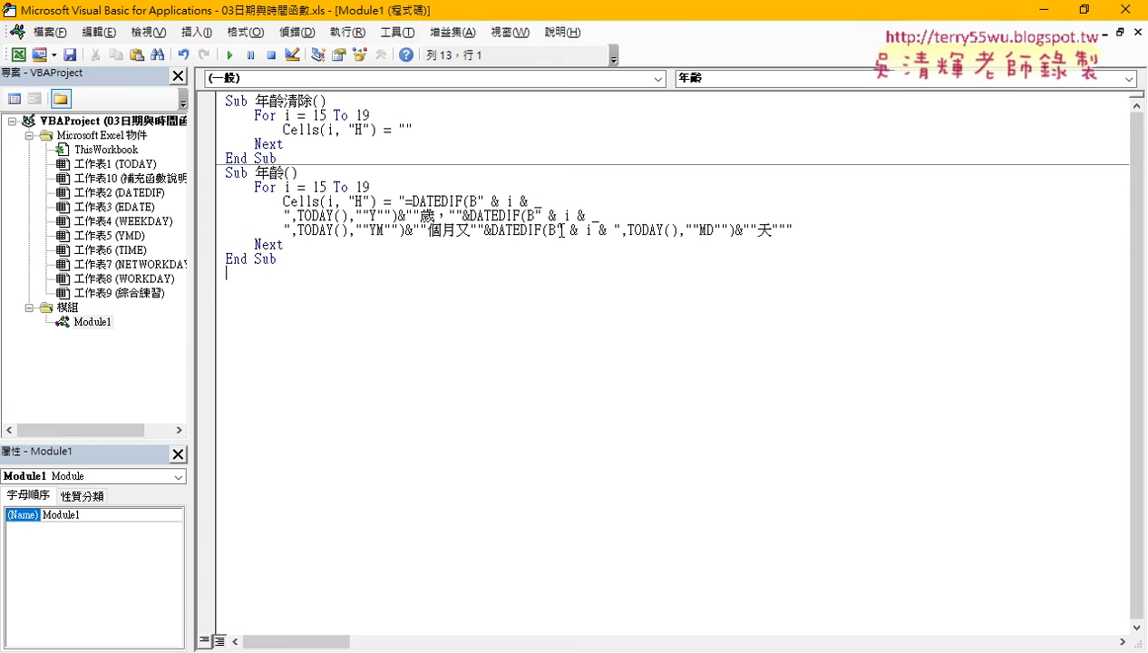
- Break the line after the third & i & with ' _', giving four formula lines
{"action": "left_click_drag", "start_coordinate": [555, 230], "coordinate": [605, 230]}
{"action": "left_click", "coordinate": [609, 229]}
{"action": "type", "text": "_"}
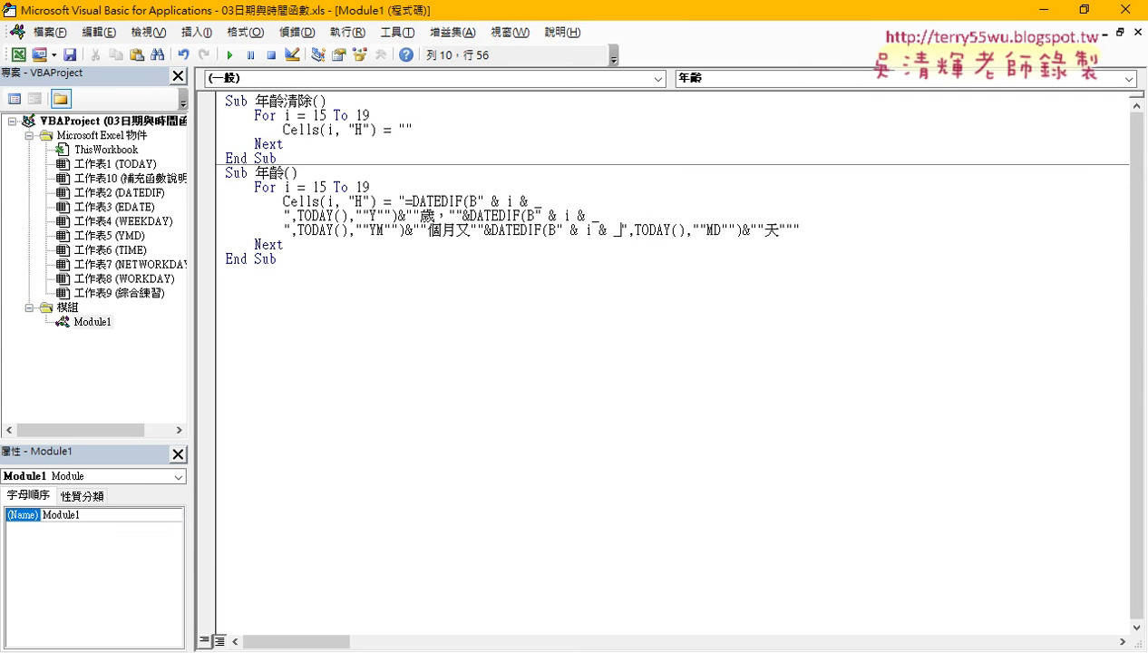
{"action": "key", "text": "Return"}
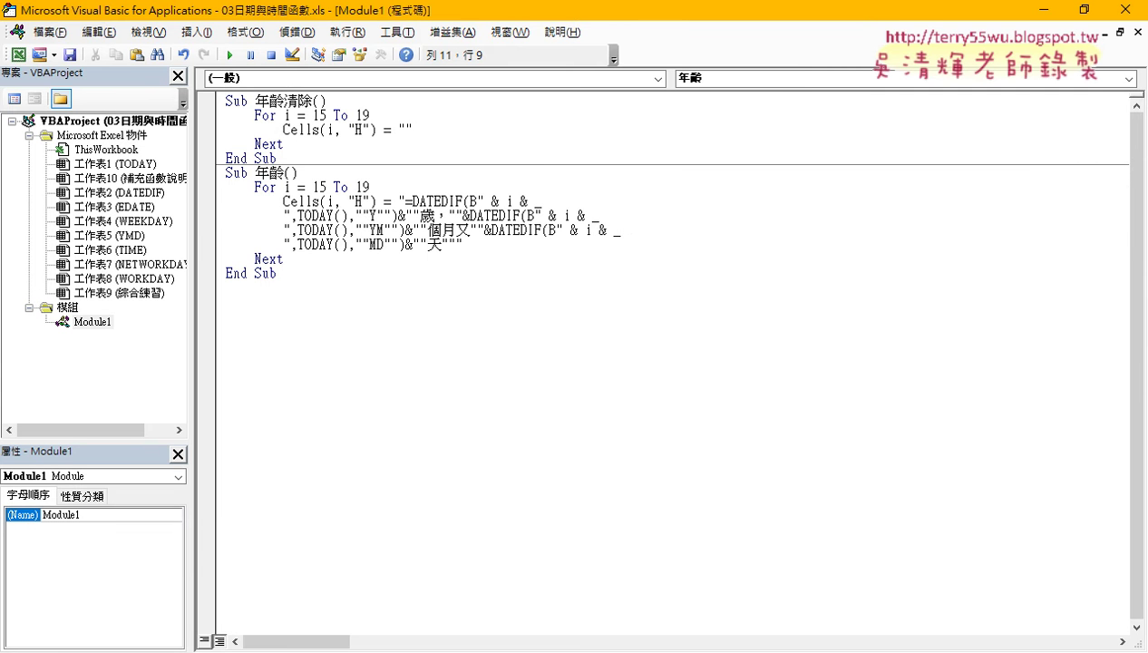
{"action": "left_click", "coordinate": [503, 375]}
{"action": "left_click", "coordinate": [524, 200]}
{"action": "left_click_drag", "start_coordinate": [523, 199], "coordinate": [536, 199]}
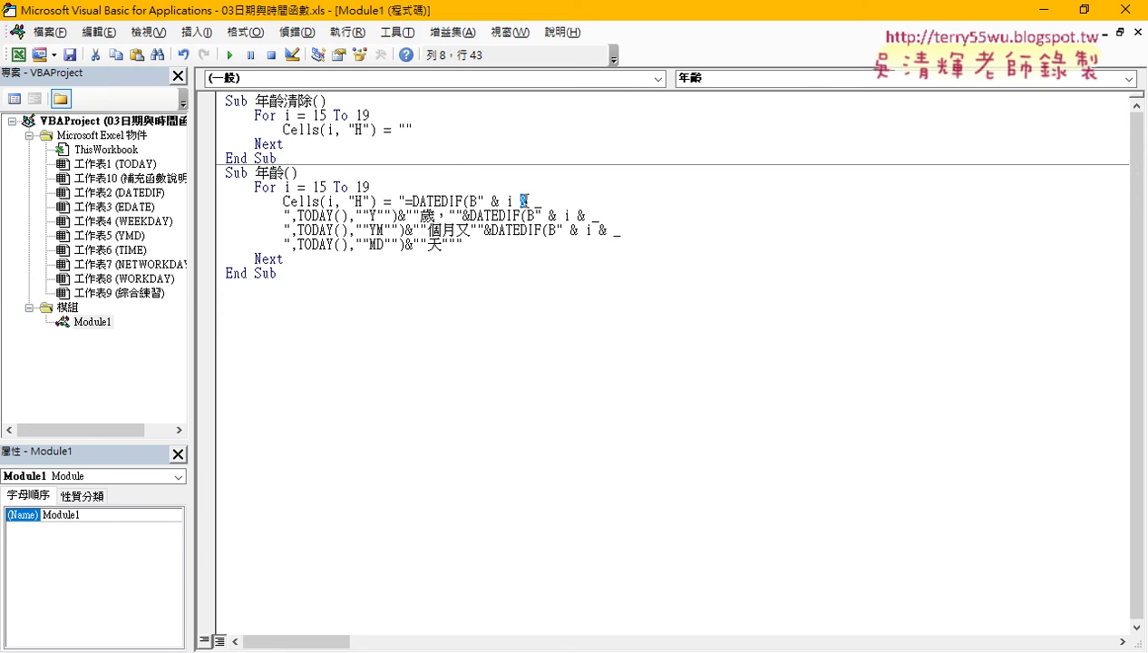